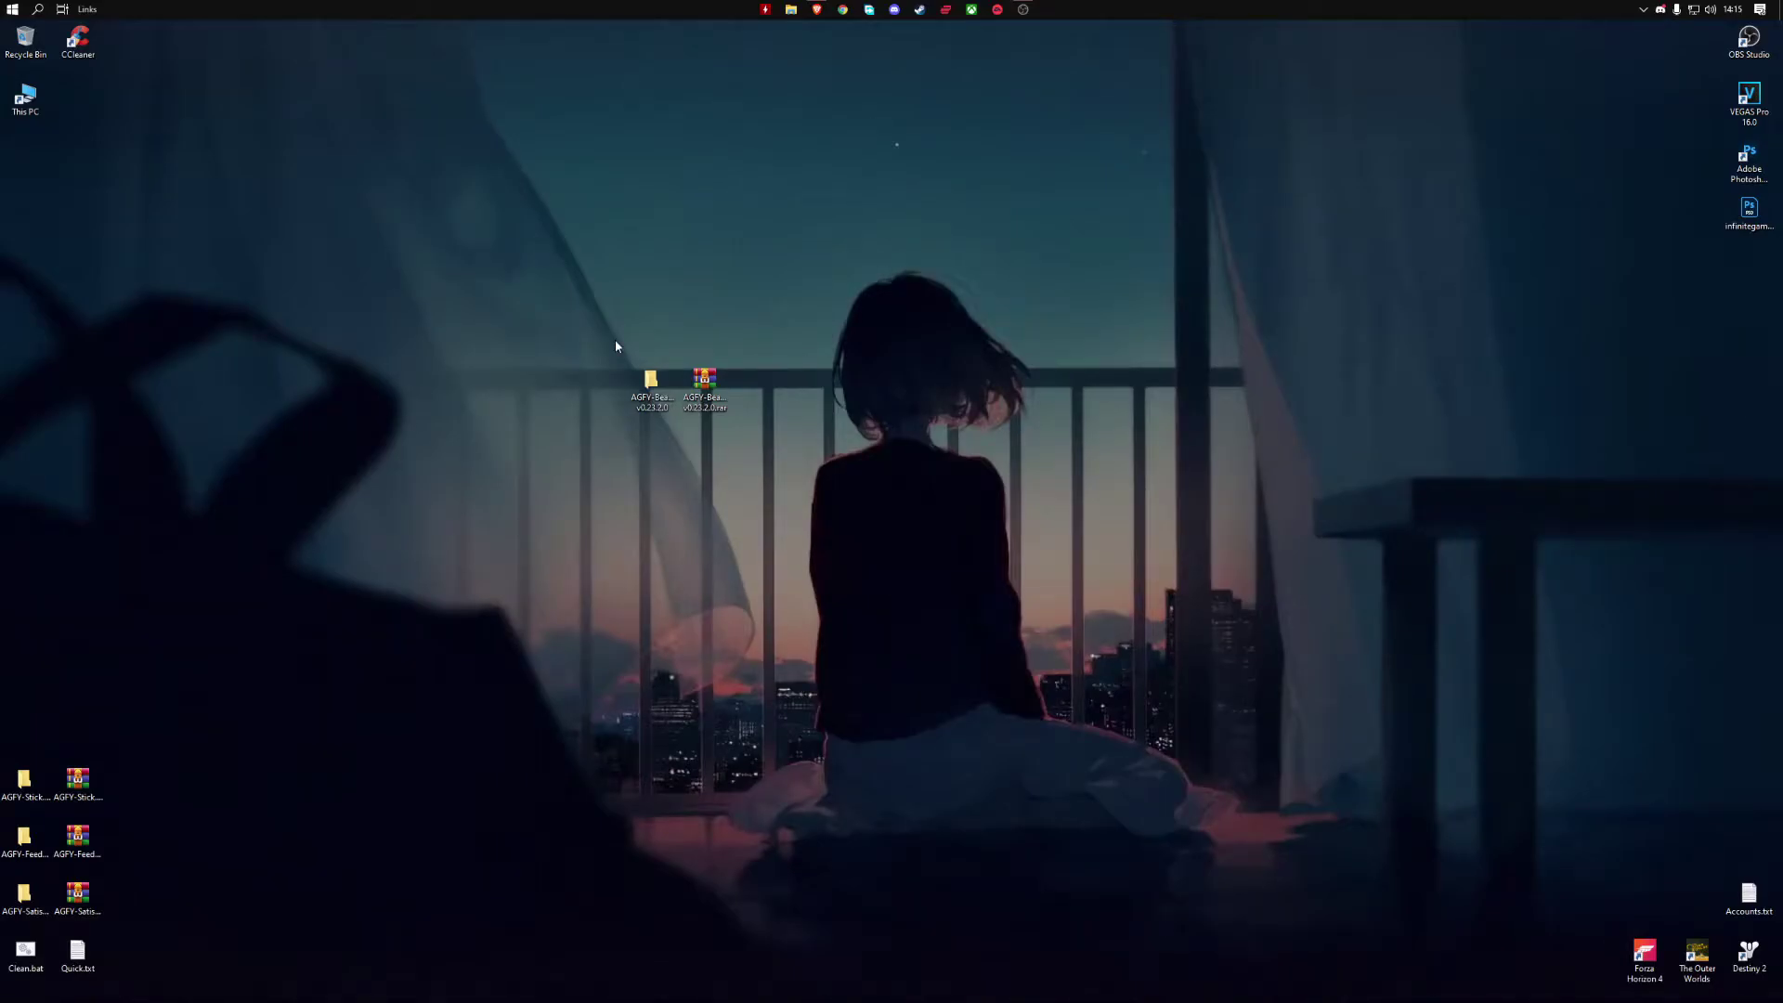
Select, then deselect, the archive and folder icons on the desktop
drag(605, 339, 760, 434)
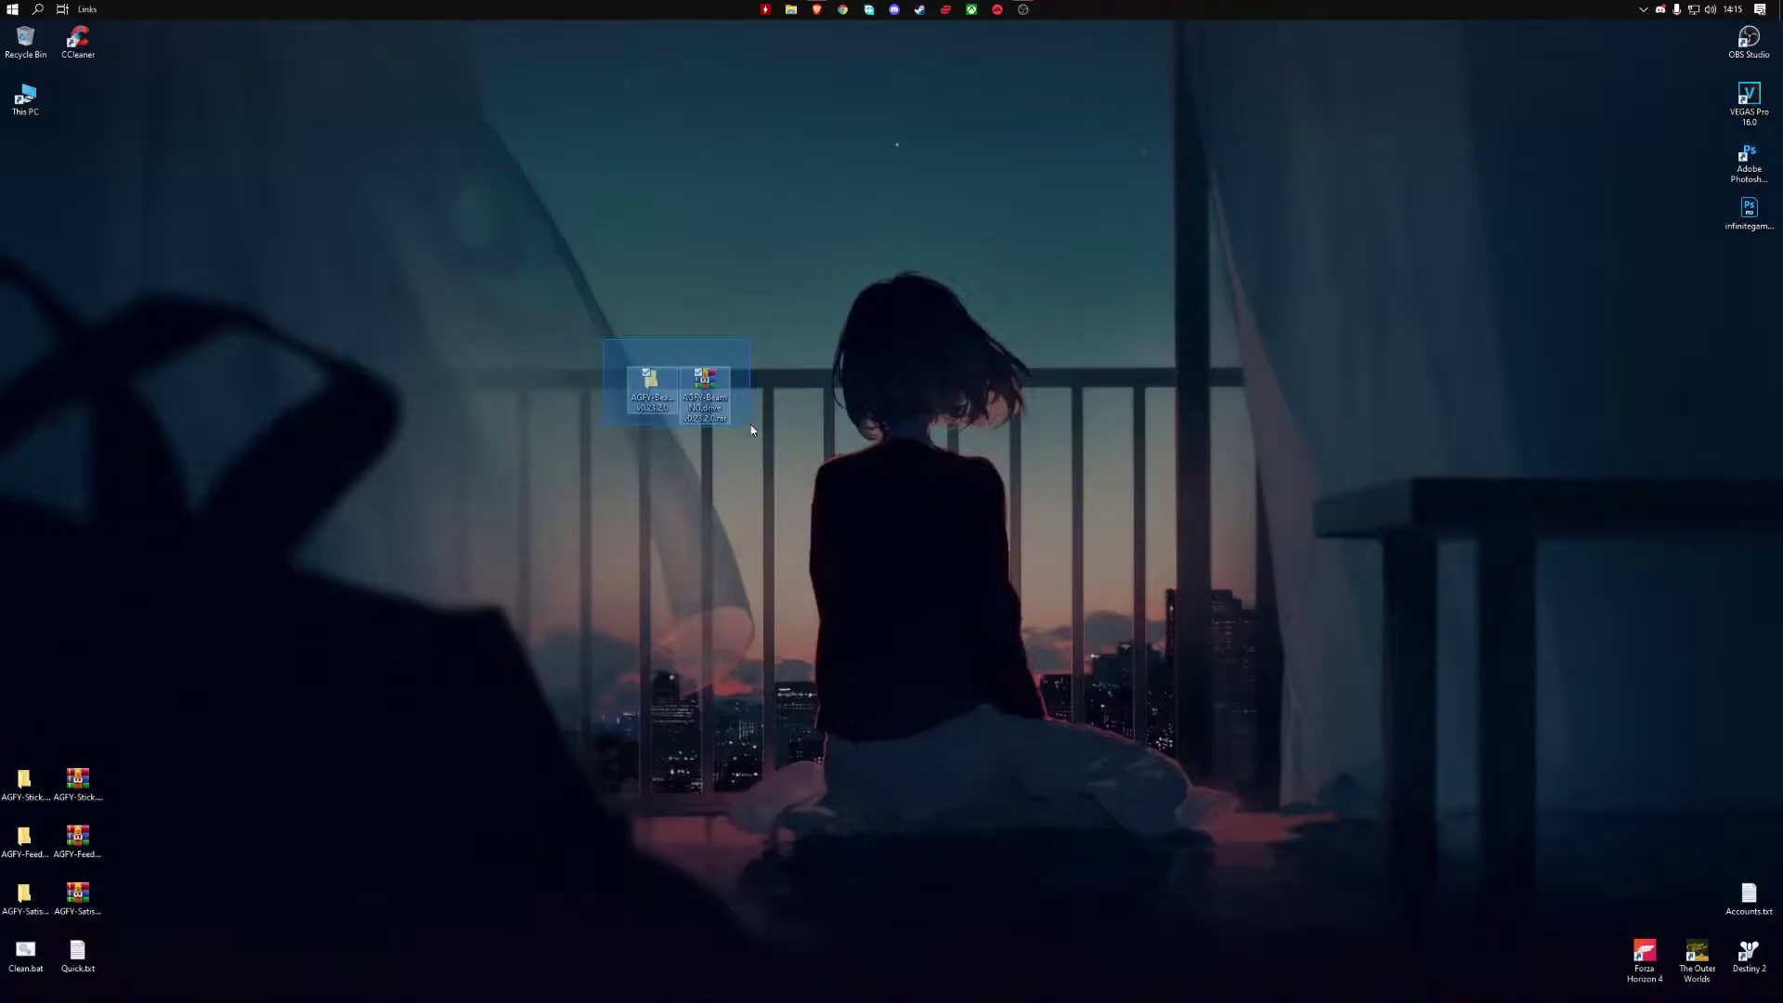
drag(617, 359, 775, 446)
click(798, 181)
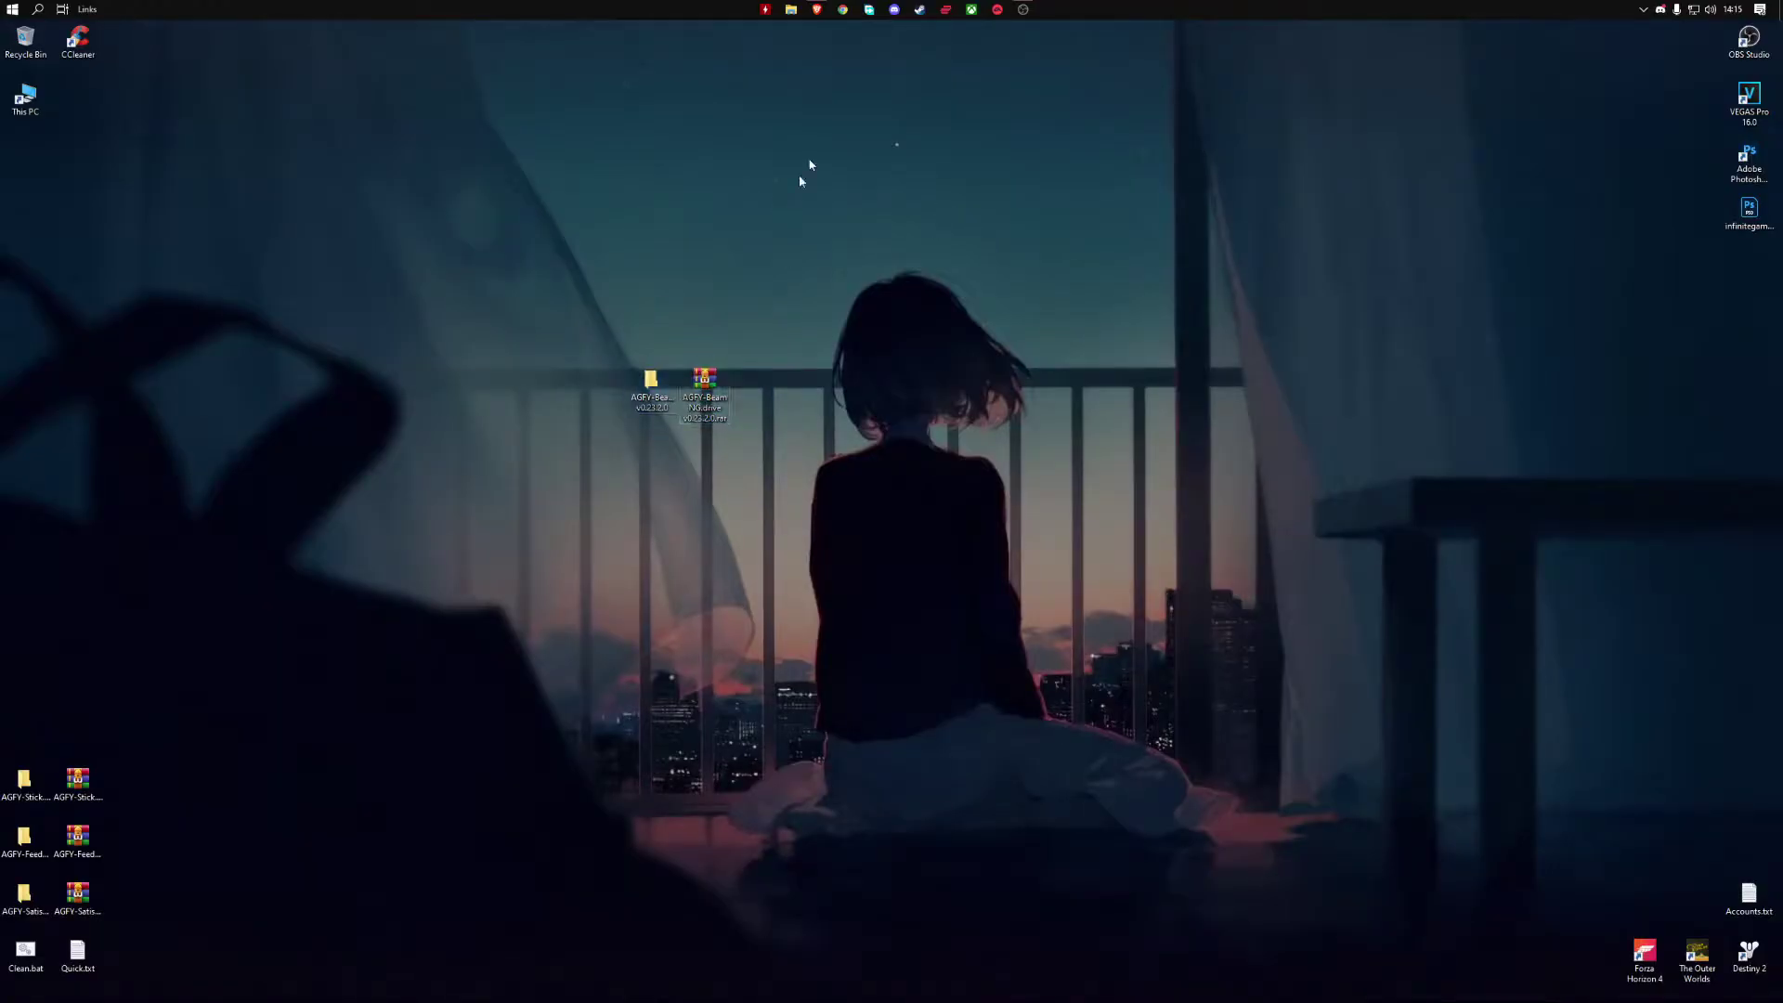
In Brave, search the InfiniteFreeGames site for 'BEAMNG'
click(818, 13)
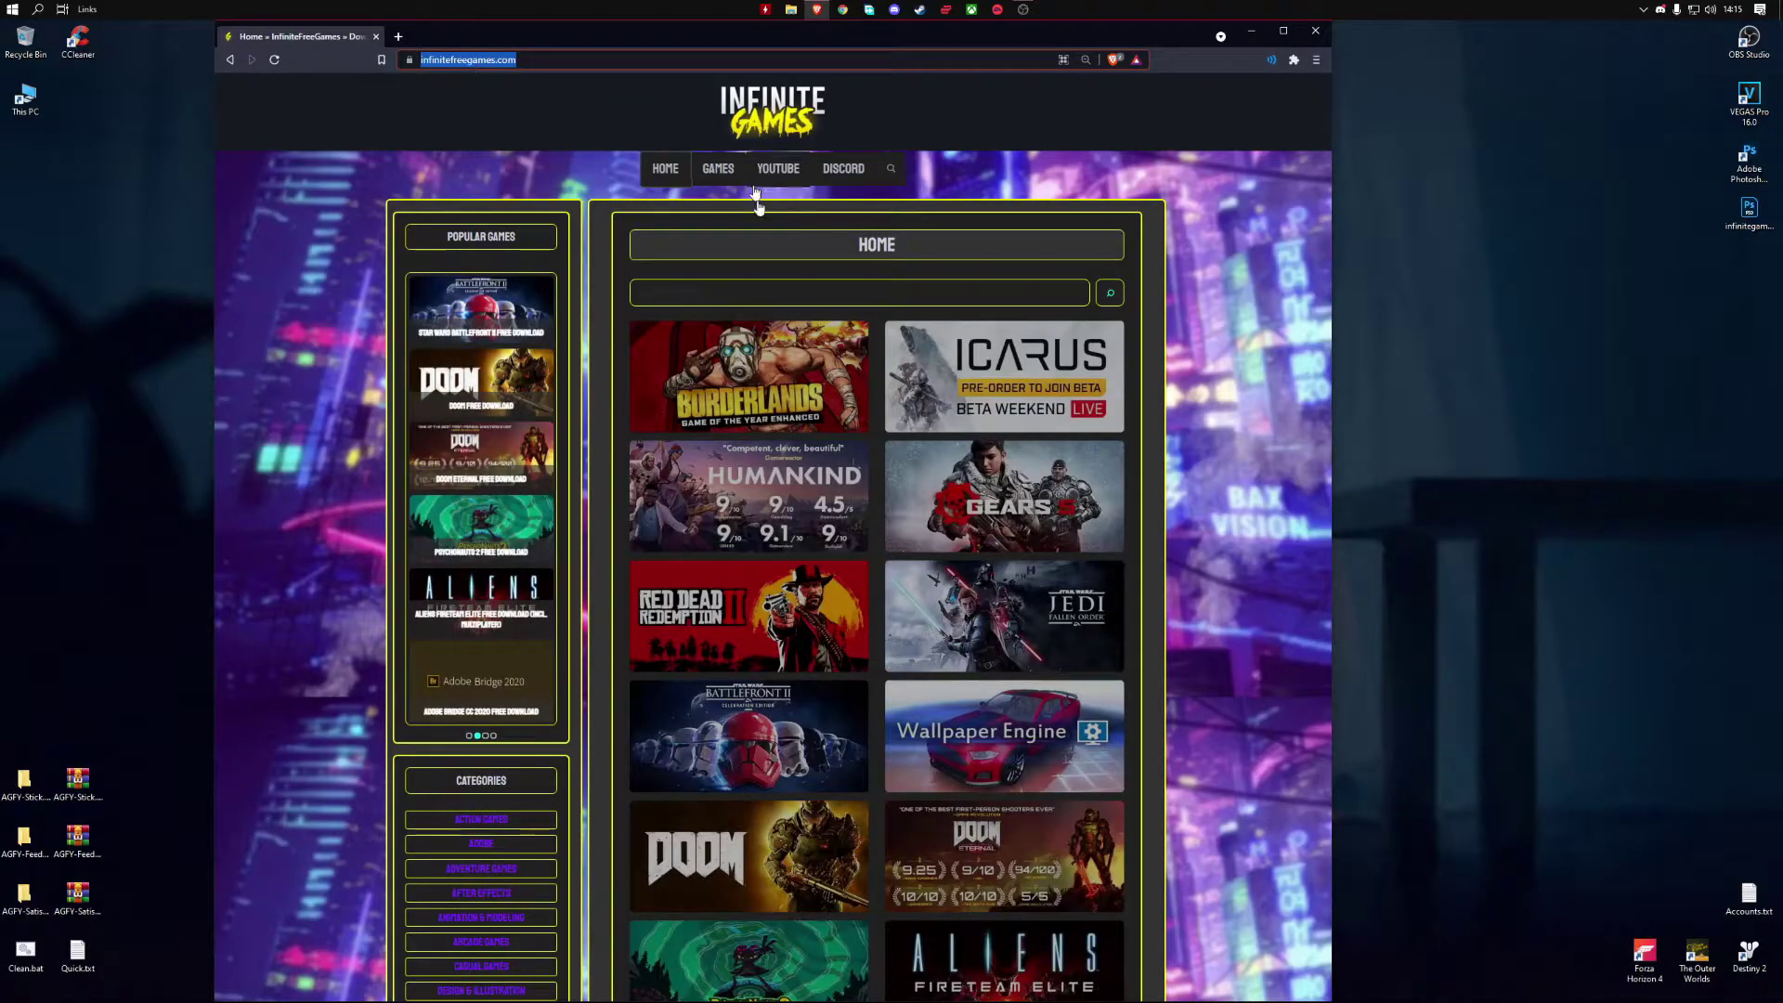
scroll(884, 501, down, 10)
scroll(885, 502, down, 8)
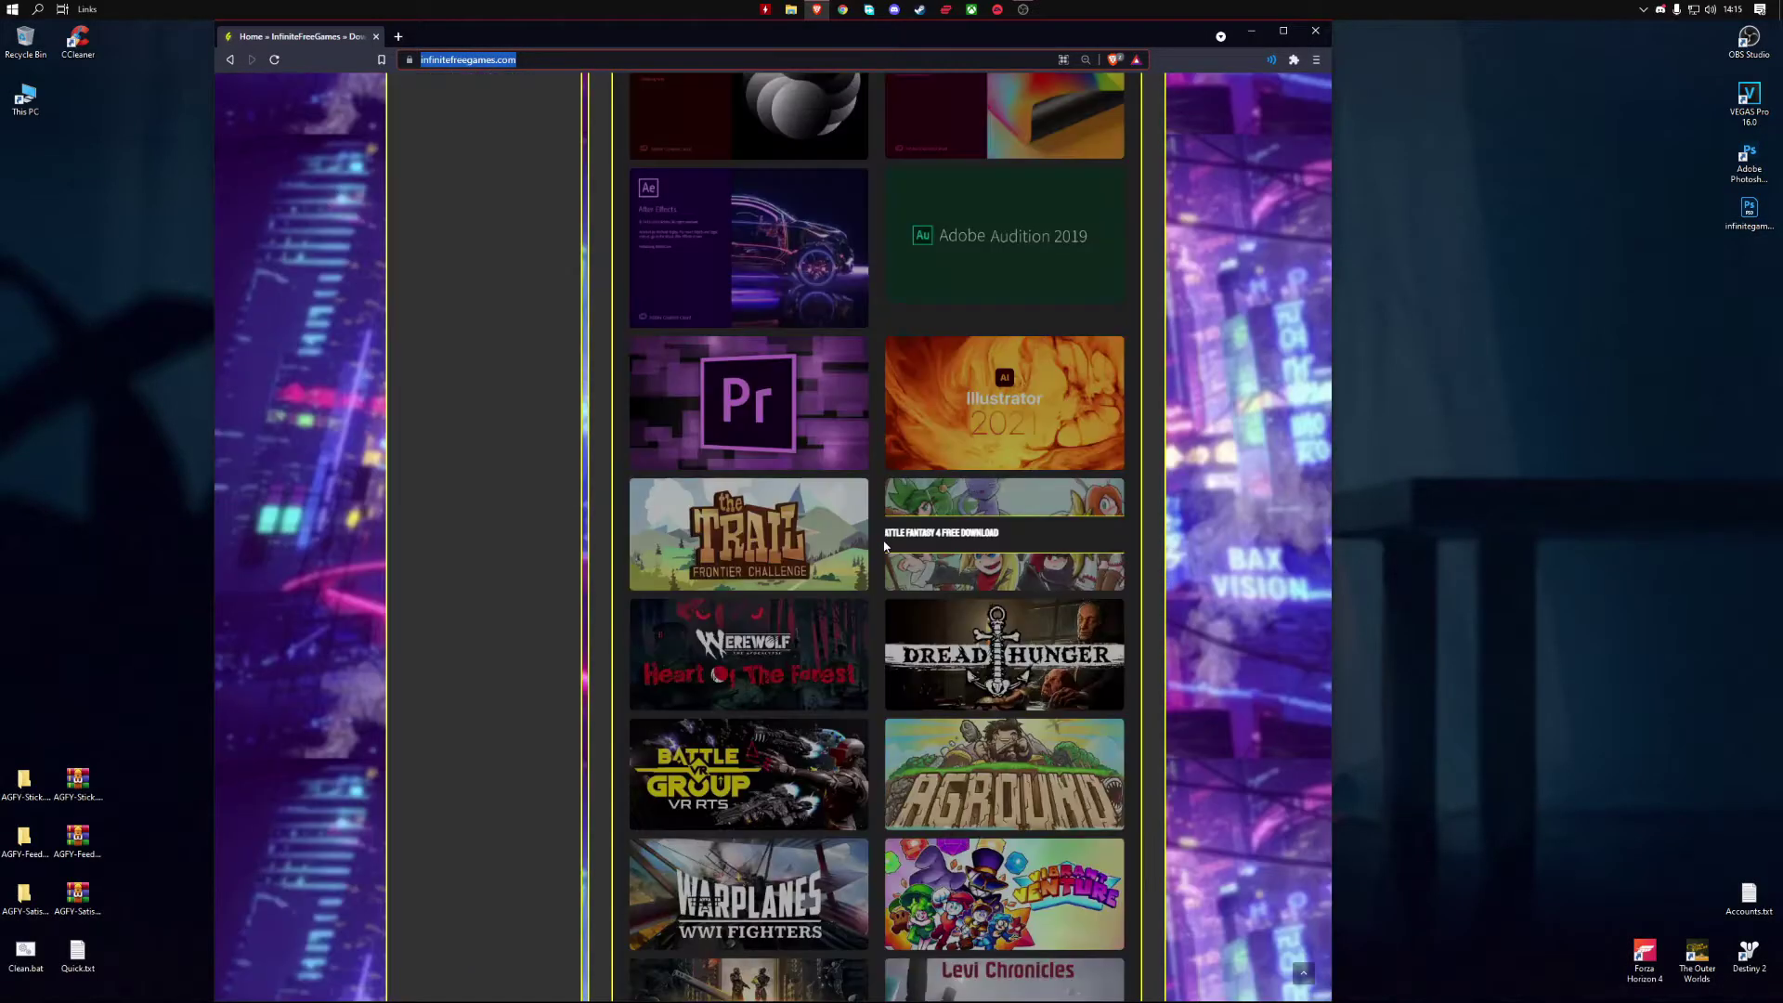
scroll(885, 515, down, 4)
scroll(884, 533, down, 5)
key(Home)
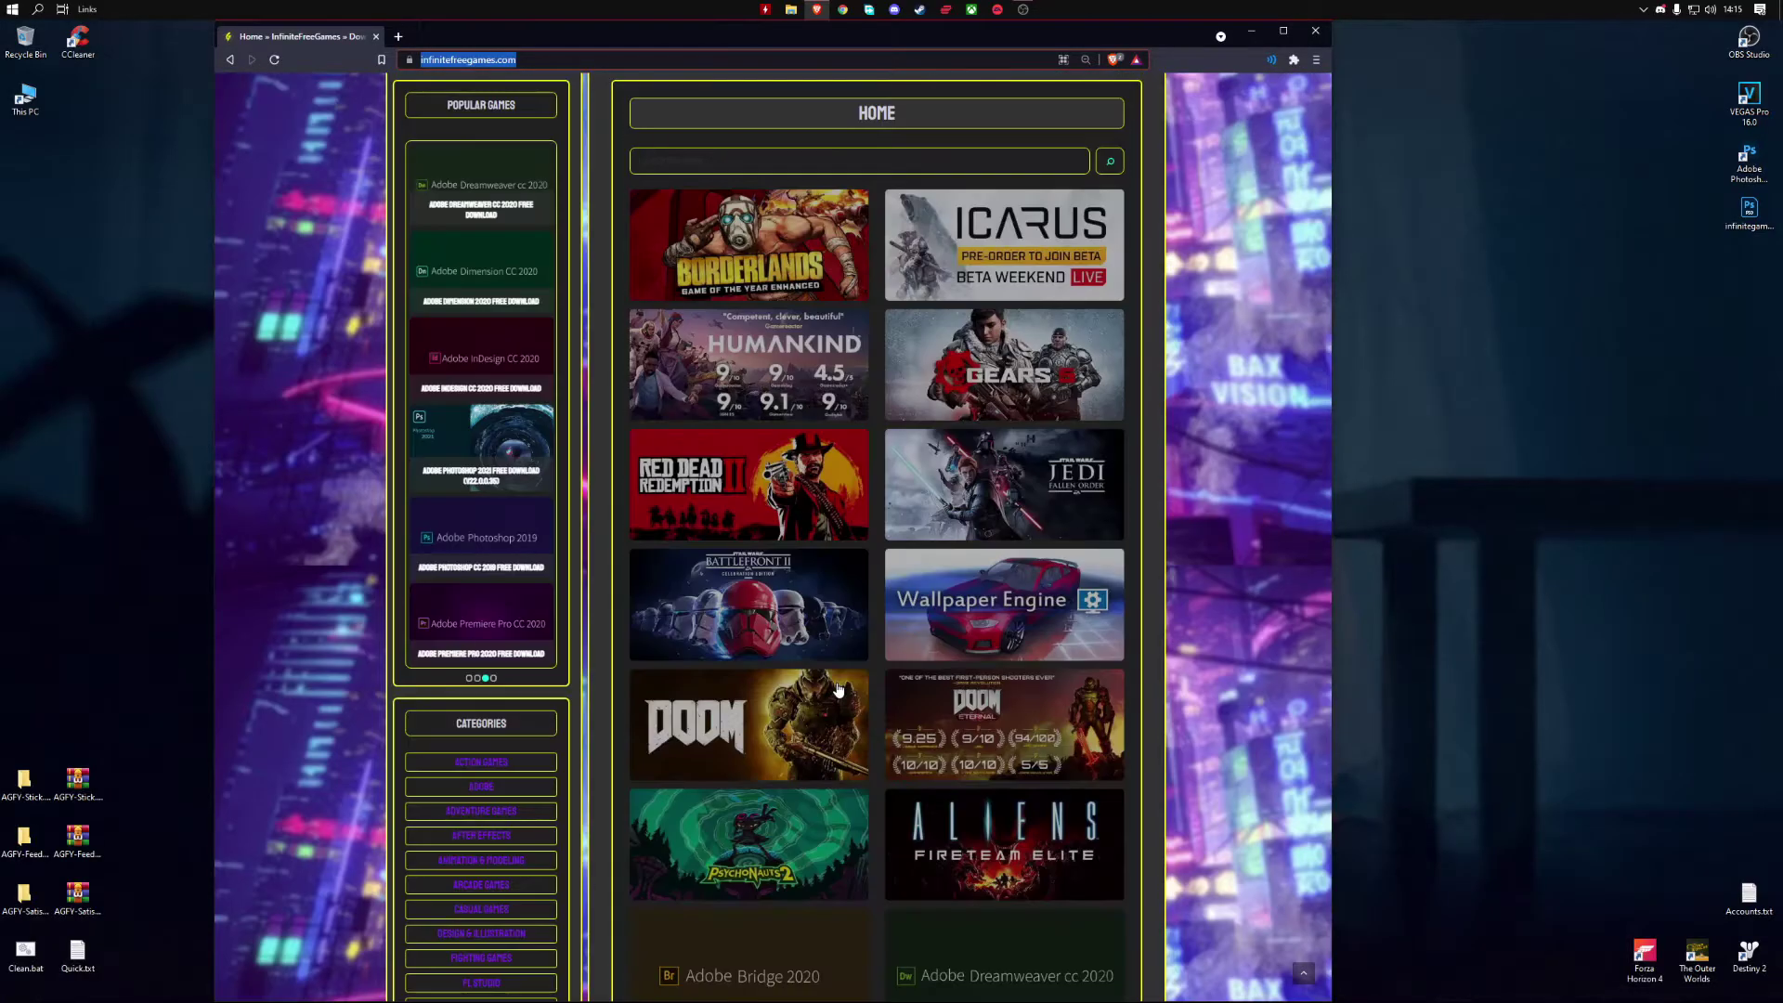
scroll(836, 689, up, 3)
click(859, 291)
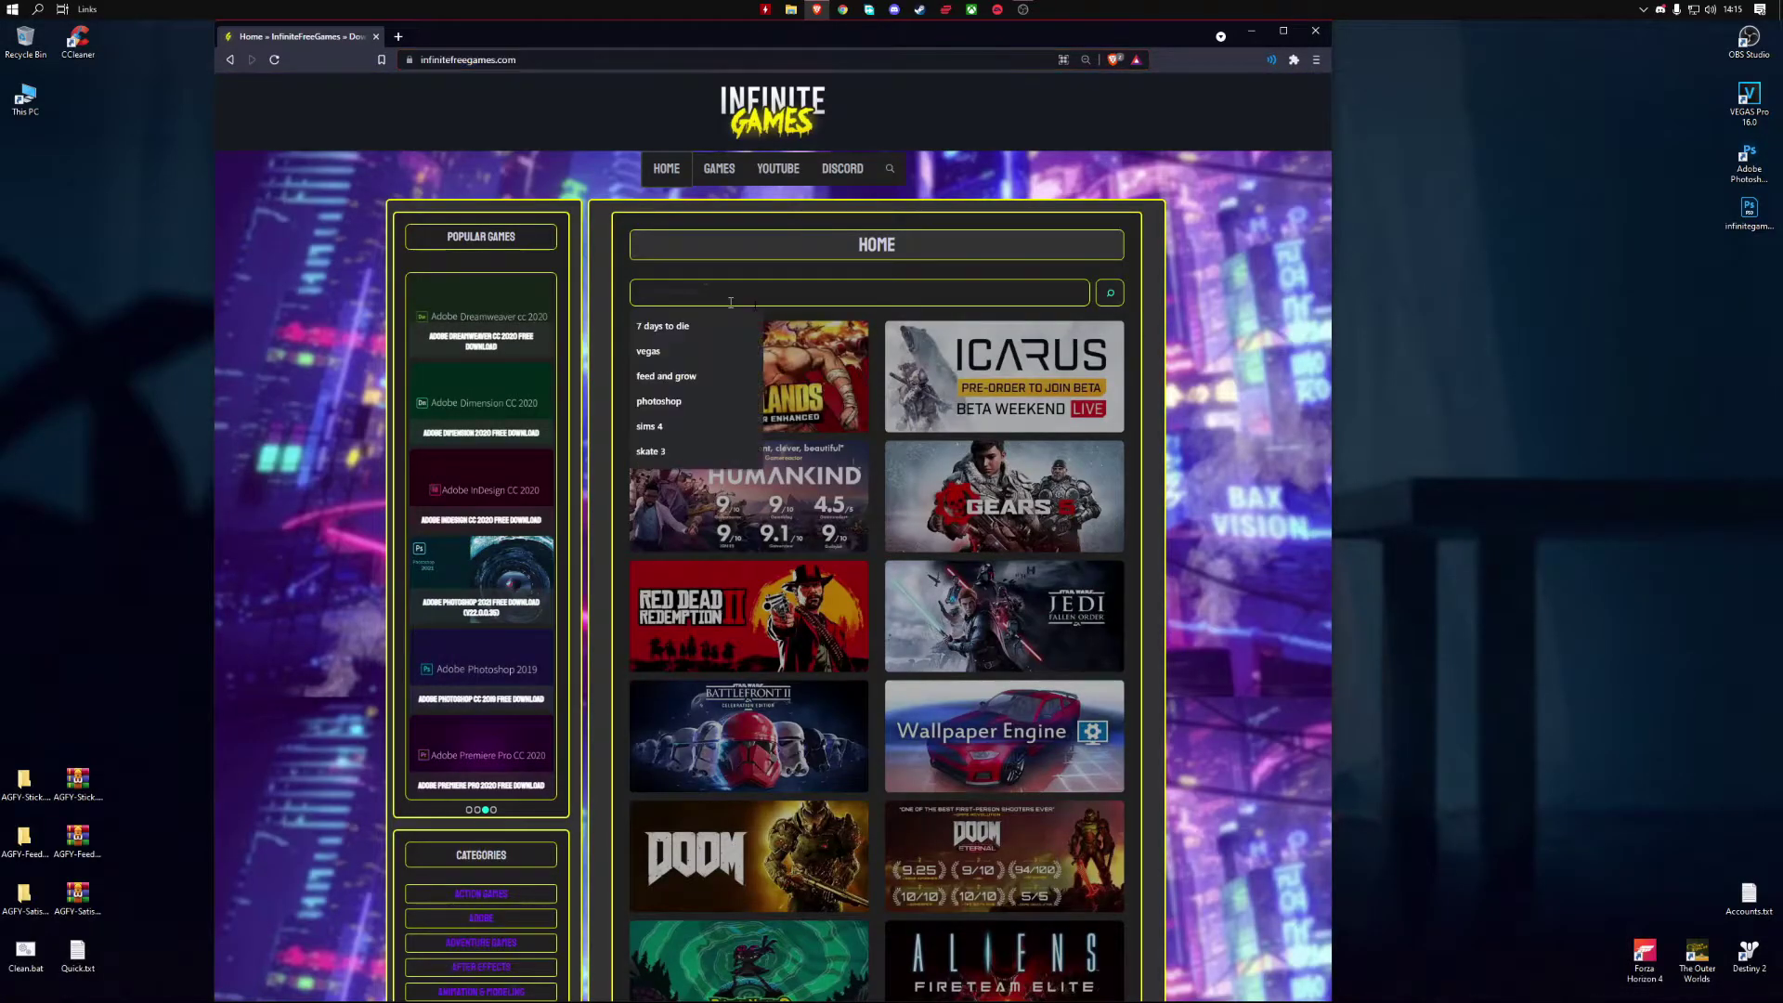
text(BEAMNG)
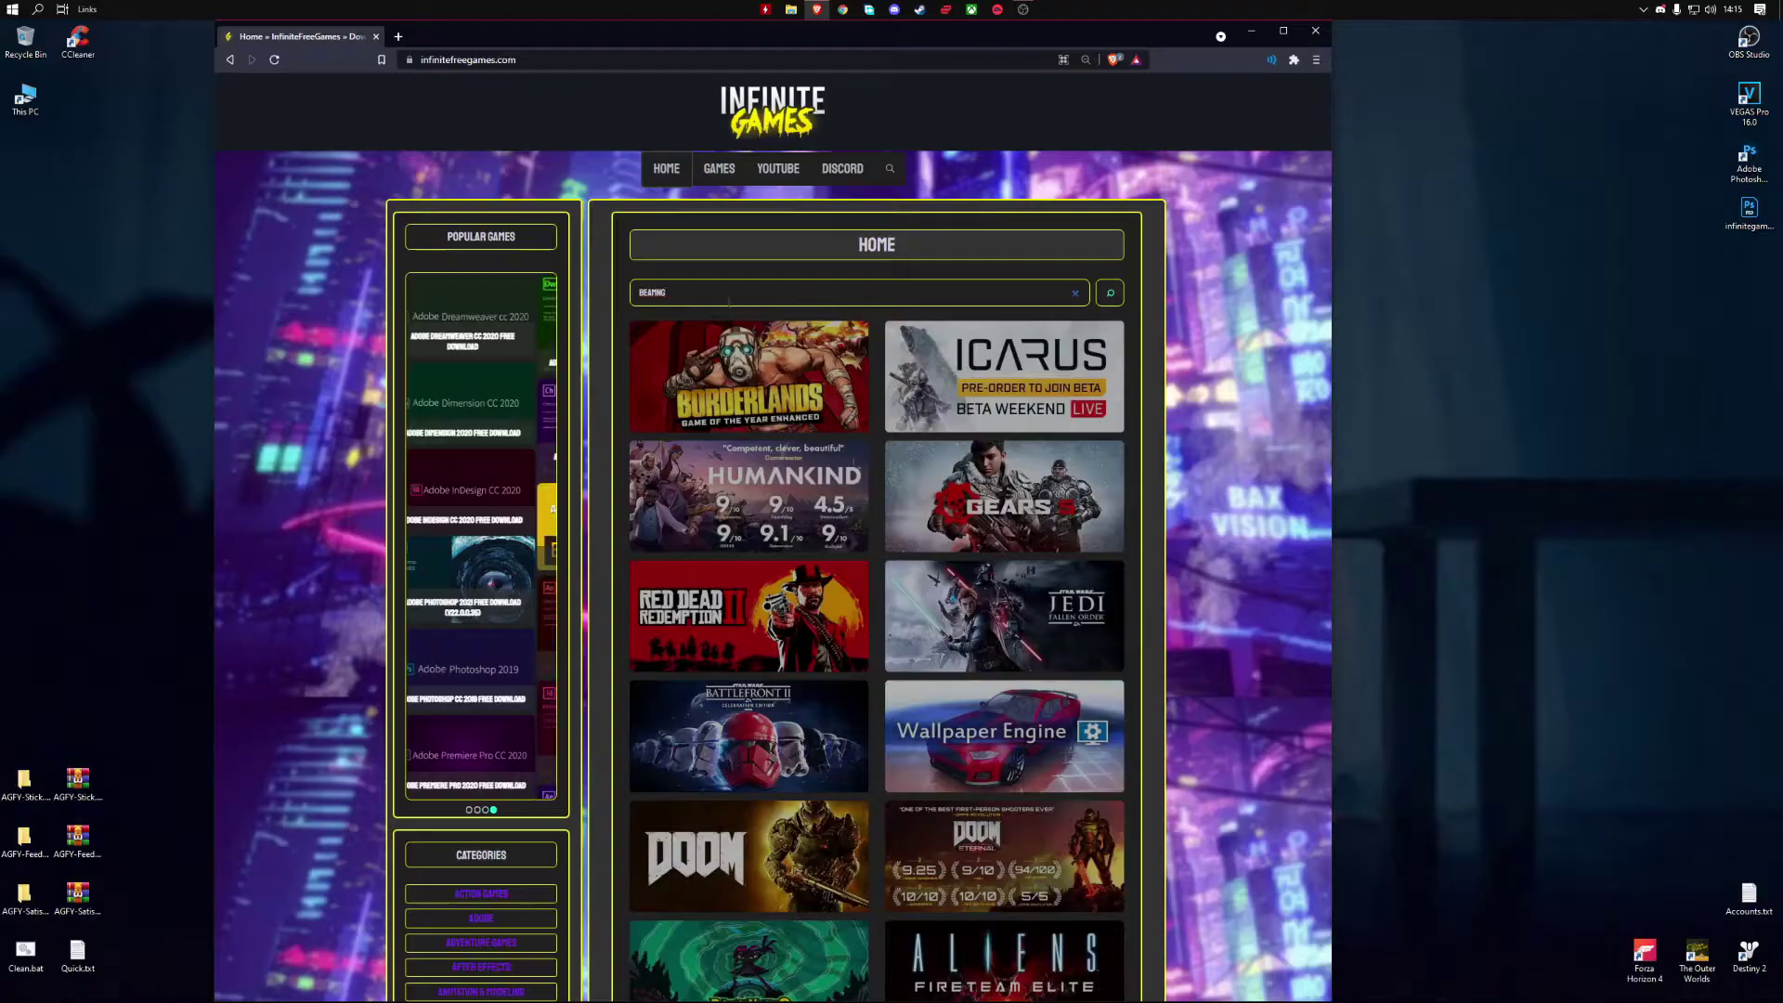
click(1109, 293)
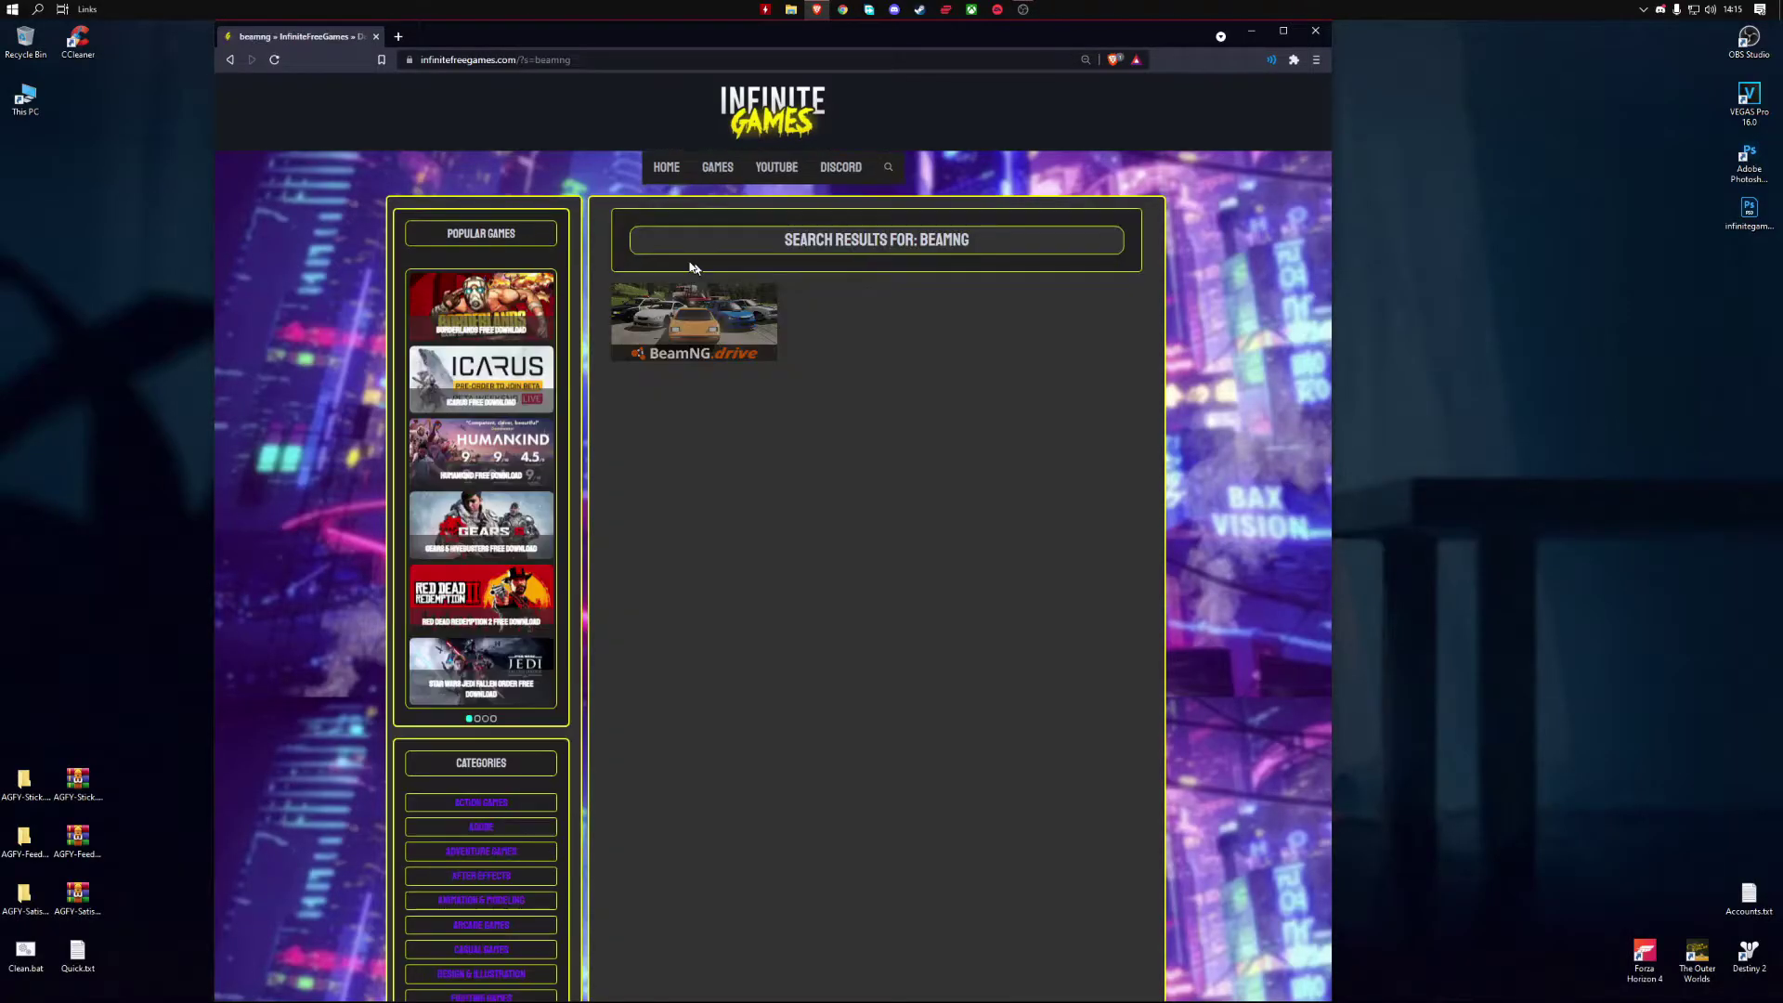
Open the BeamNG.drive result's download page
click(716, 325)
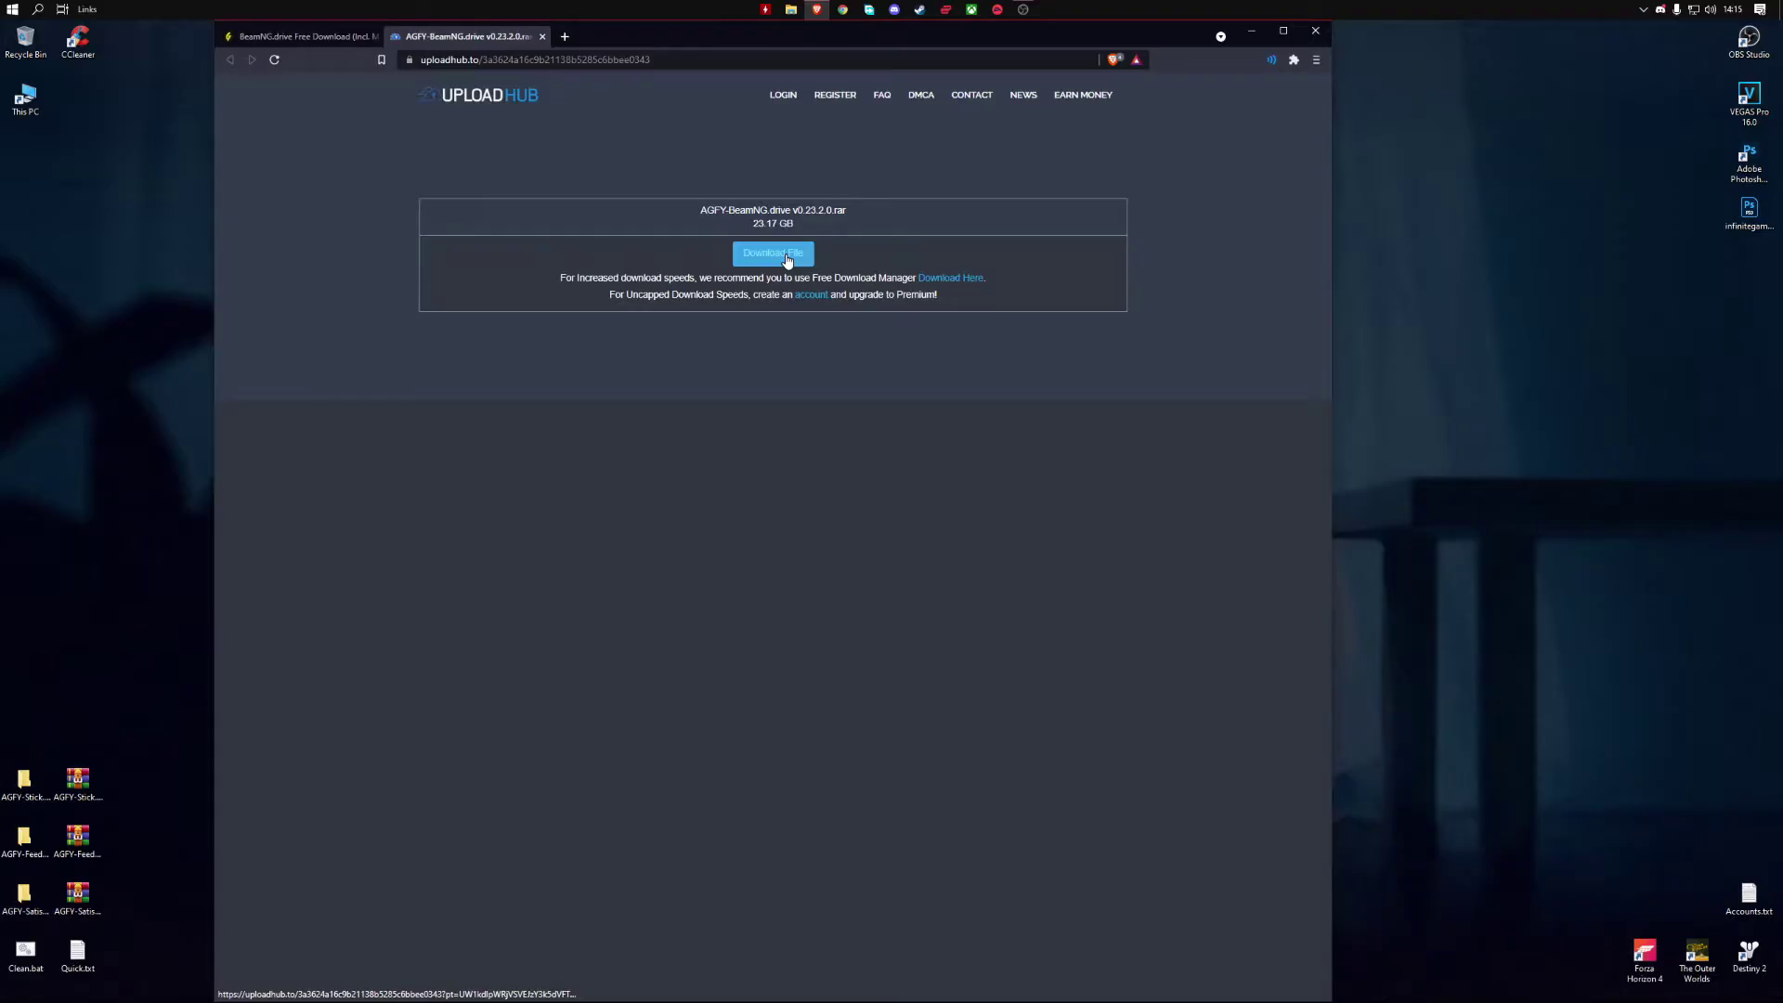
Extract the desktop RAR archive to 'AGFY-BeamNG.drive v0.23.2.0\' with WinRAR
click(1252, 32)
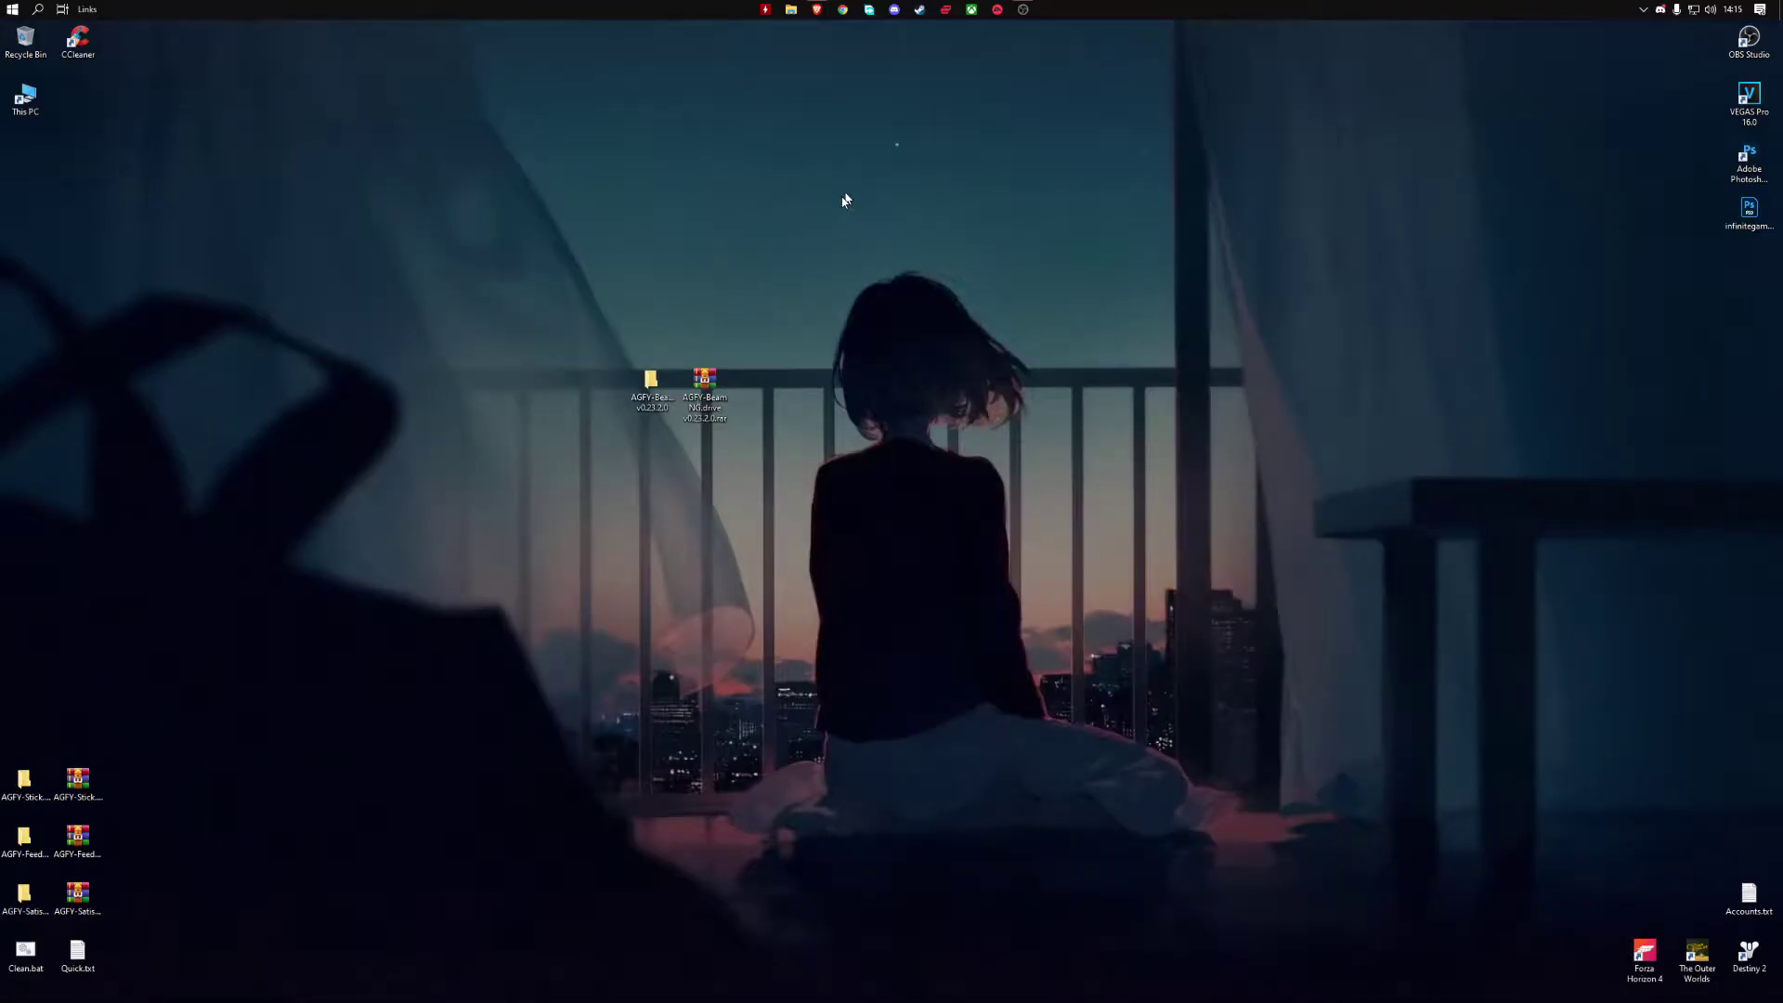
drag(703, 384, 663, 272)
right_click(663, 265)
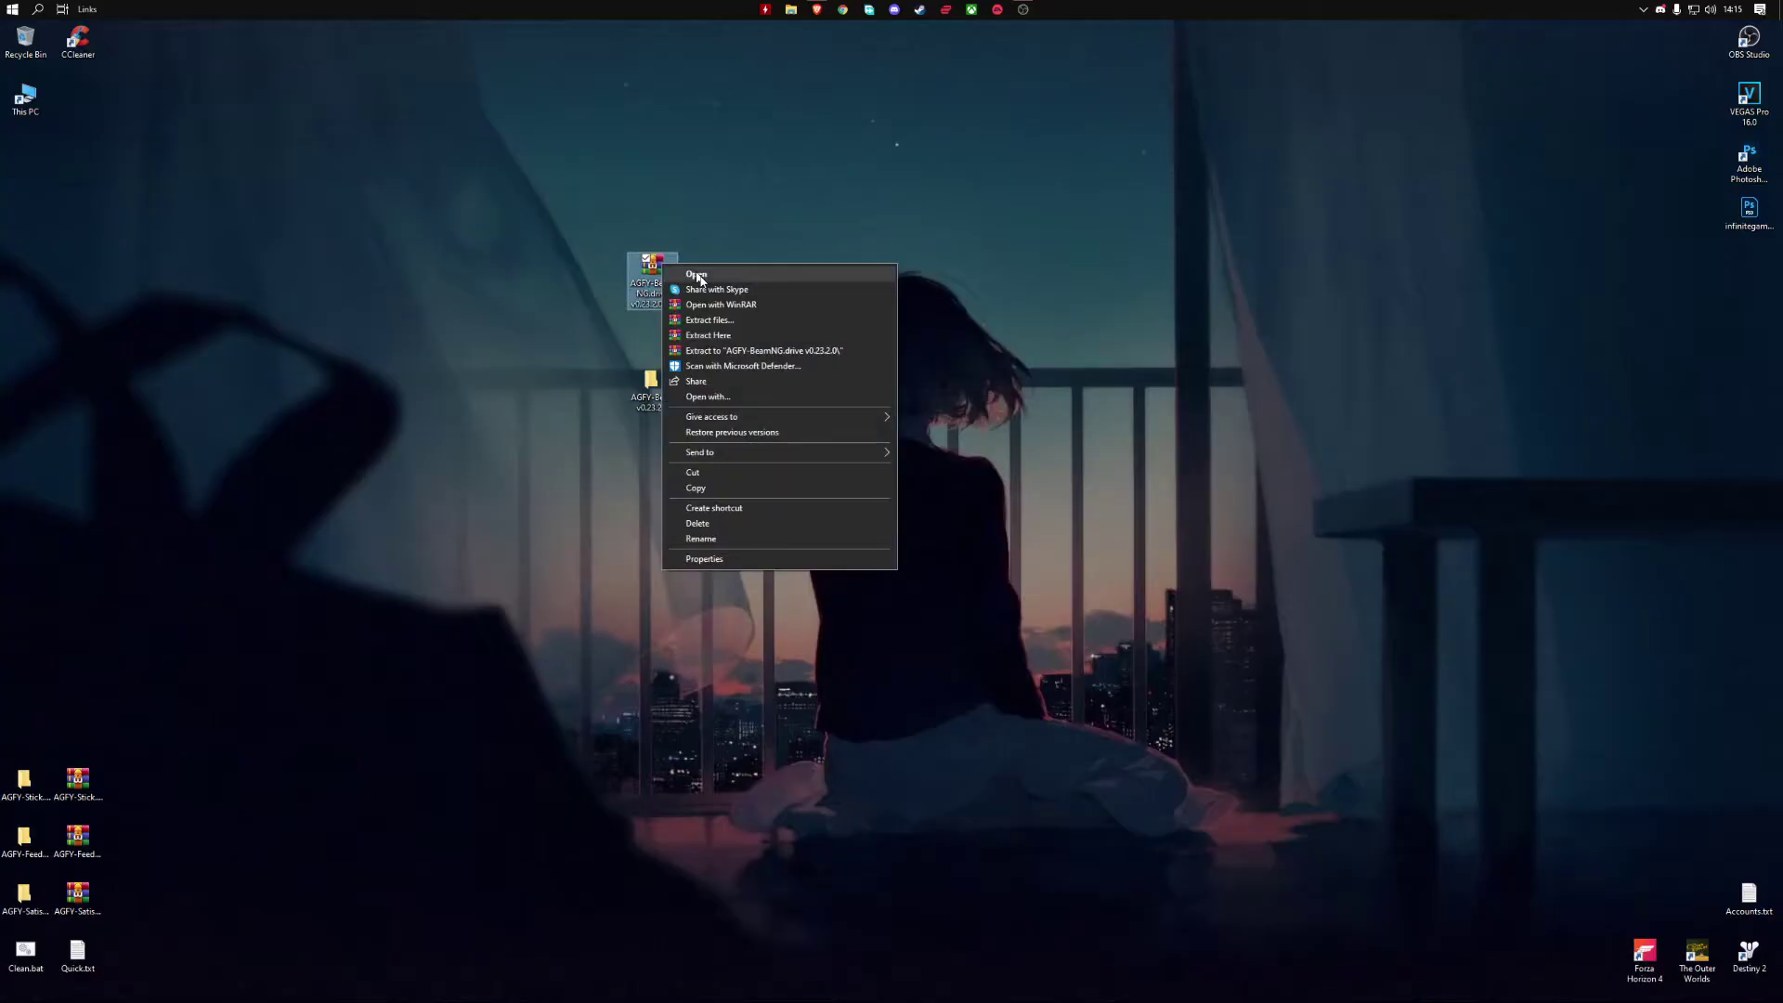
click(696, 275)
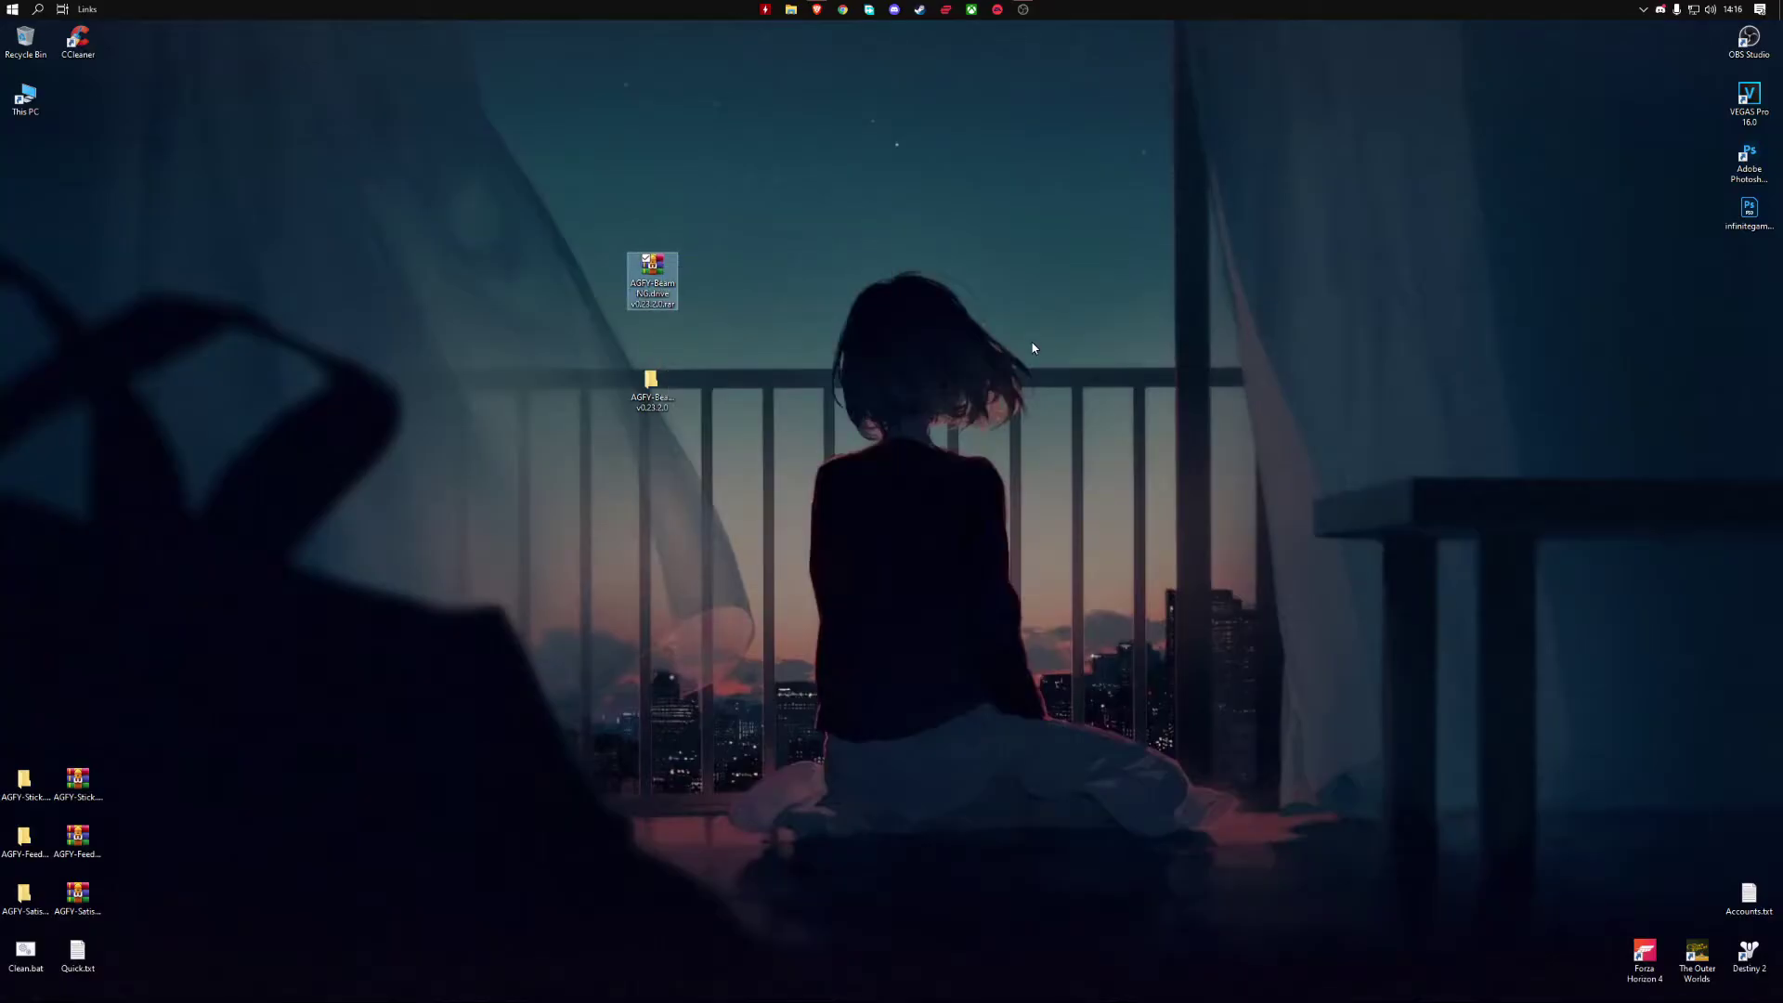
click(652, 383)
Browse into _Redist and back, then open BEAMNG and select BeamNG.drive.exe
double_click(652, 383)
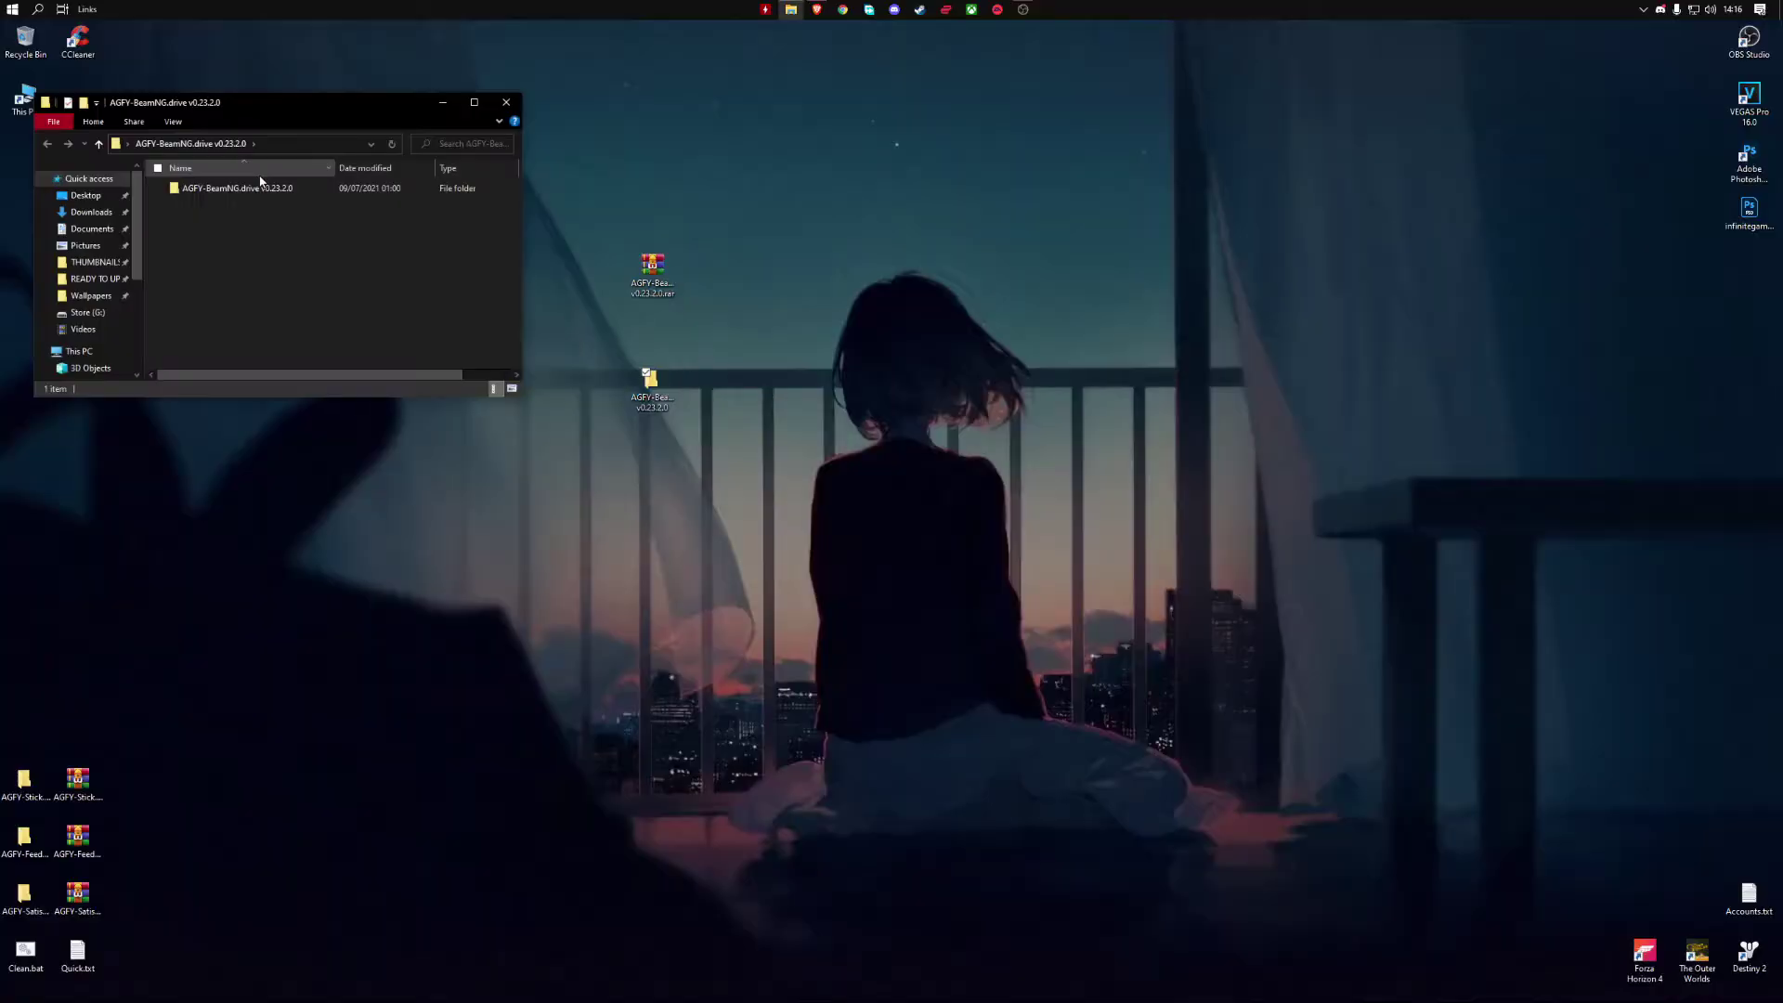
double_click(268, 191)
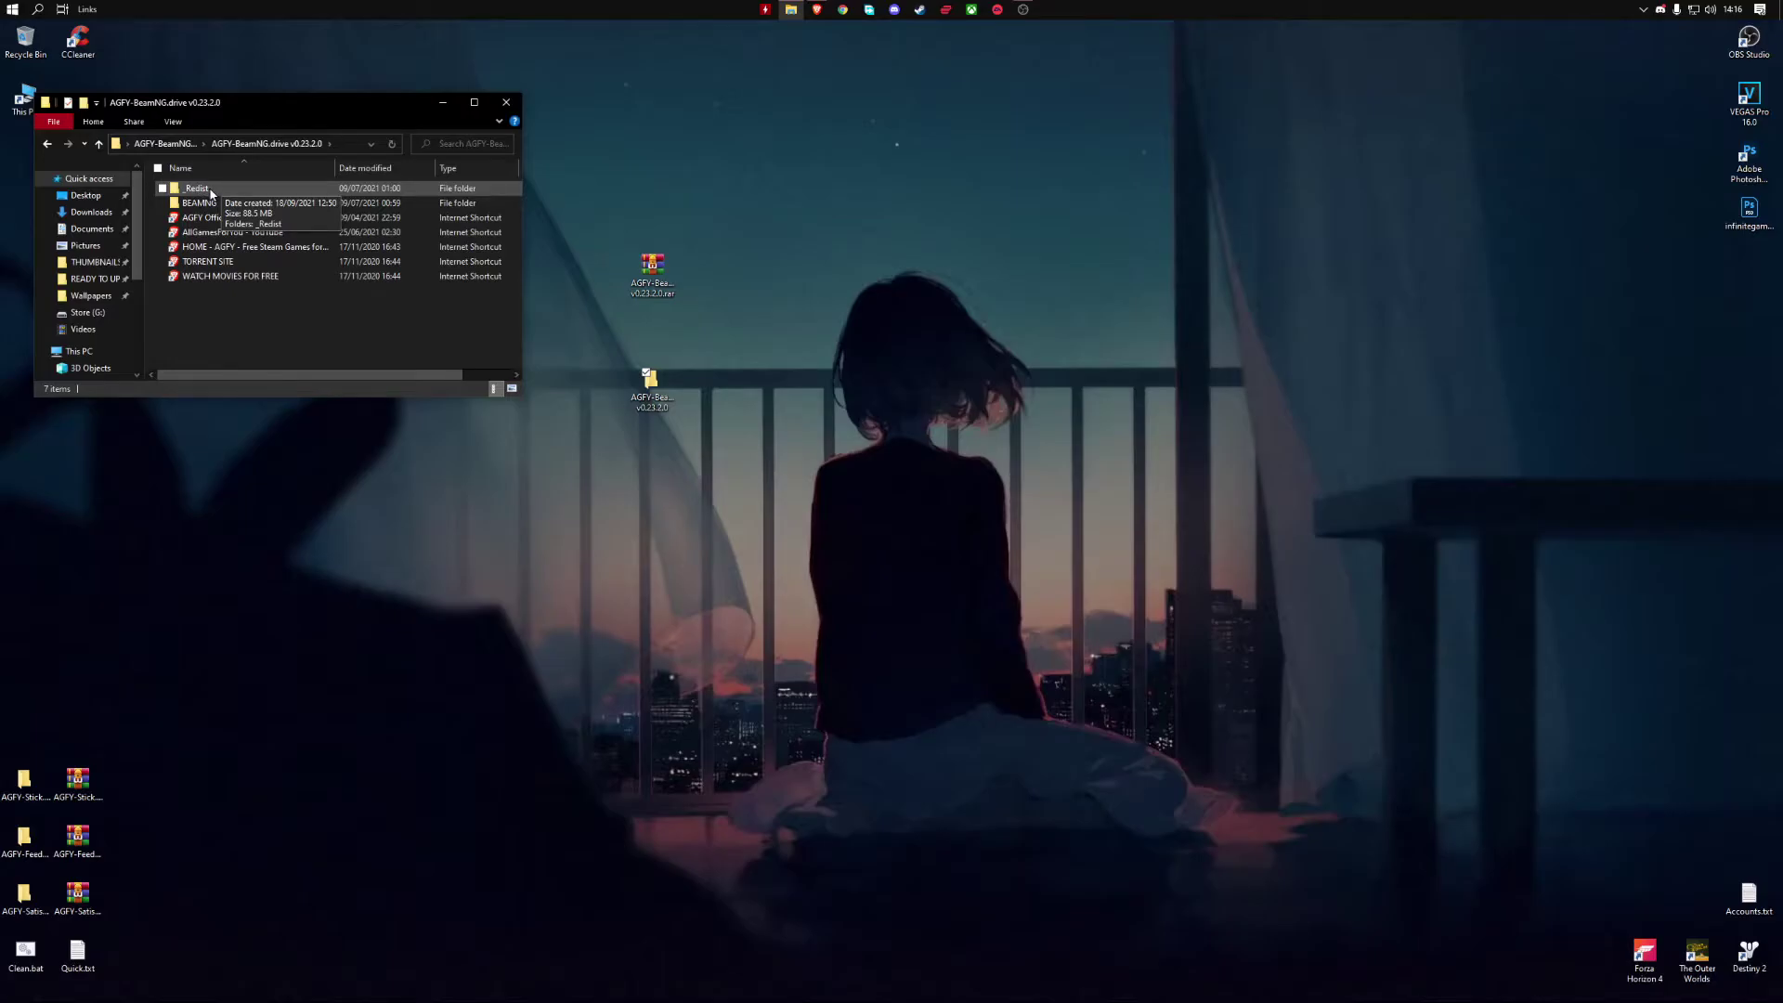
double_click(211, 192)
click(205, 195)
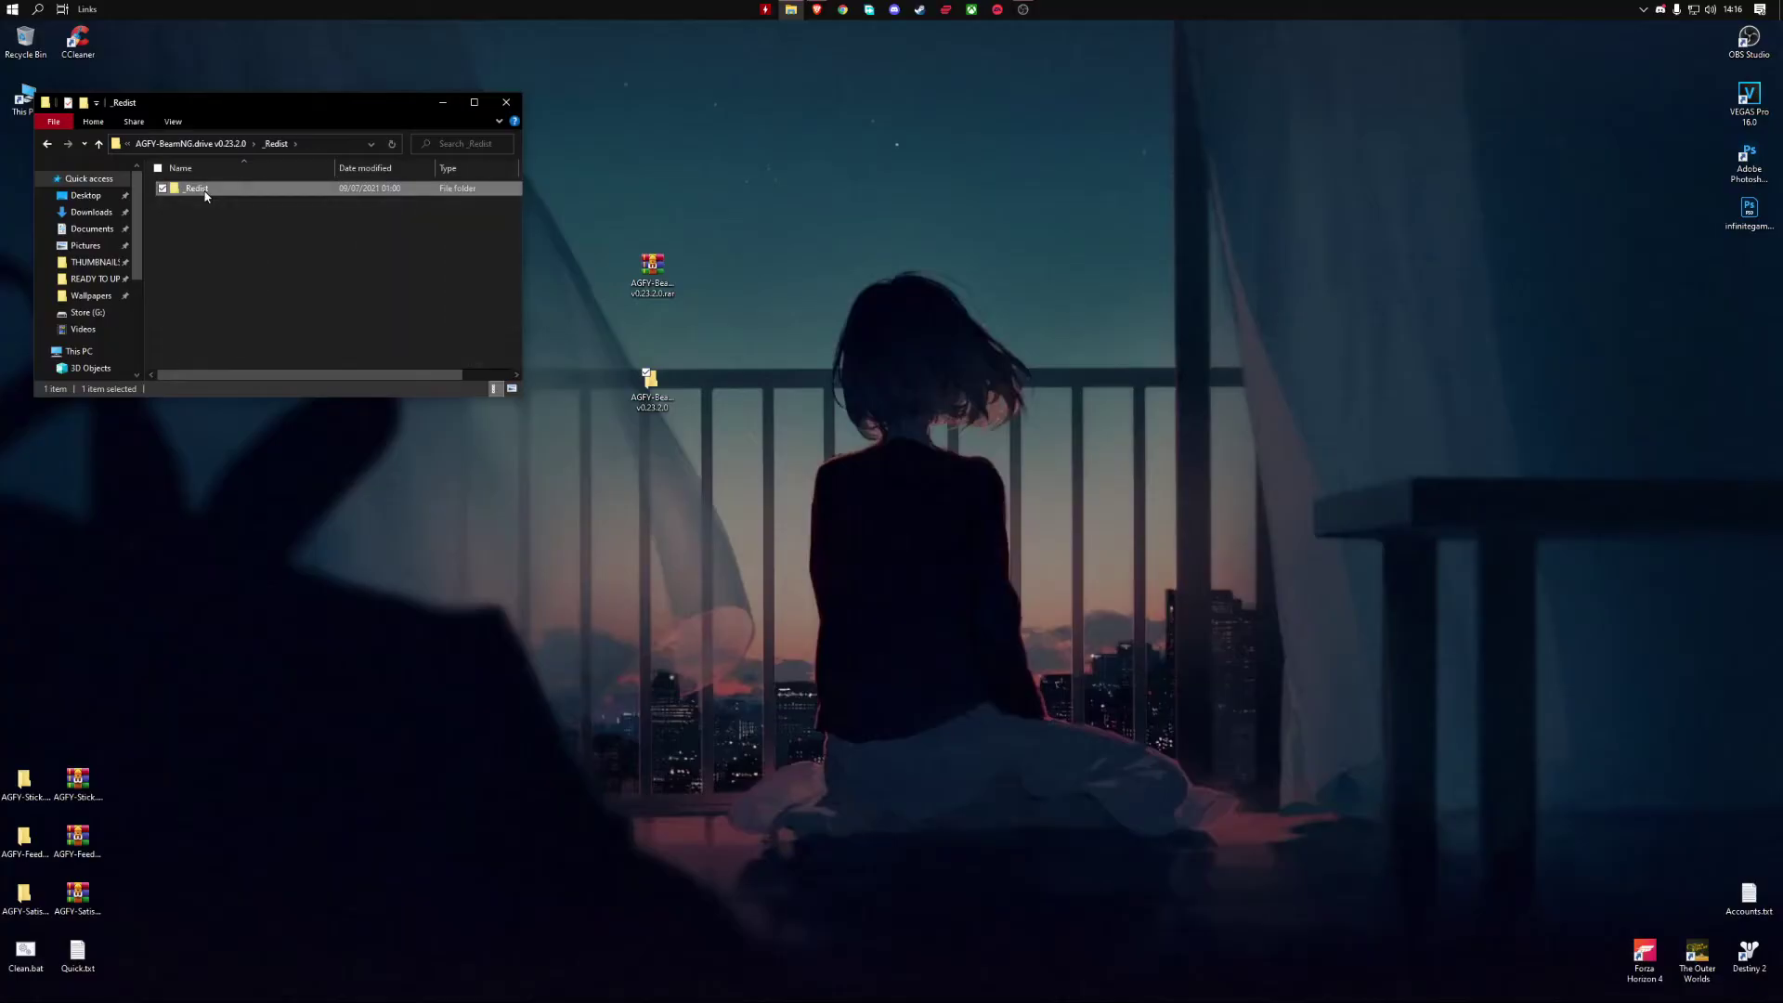
double_click(205, 192)
scroll(234, 323, up, 1)
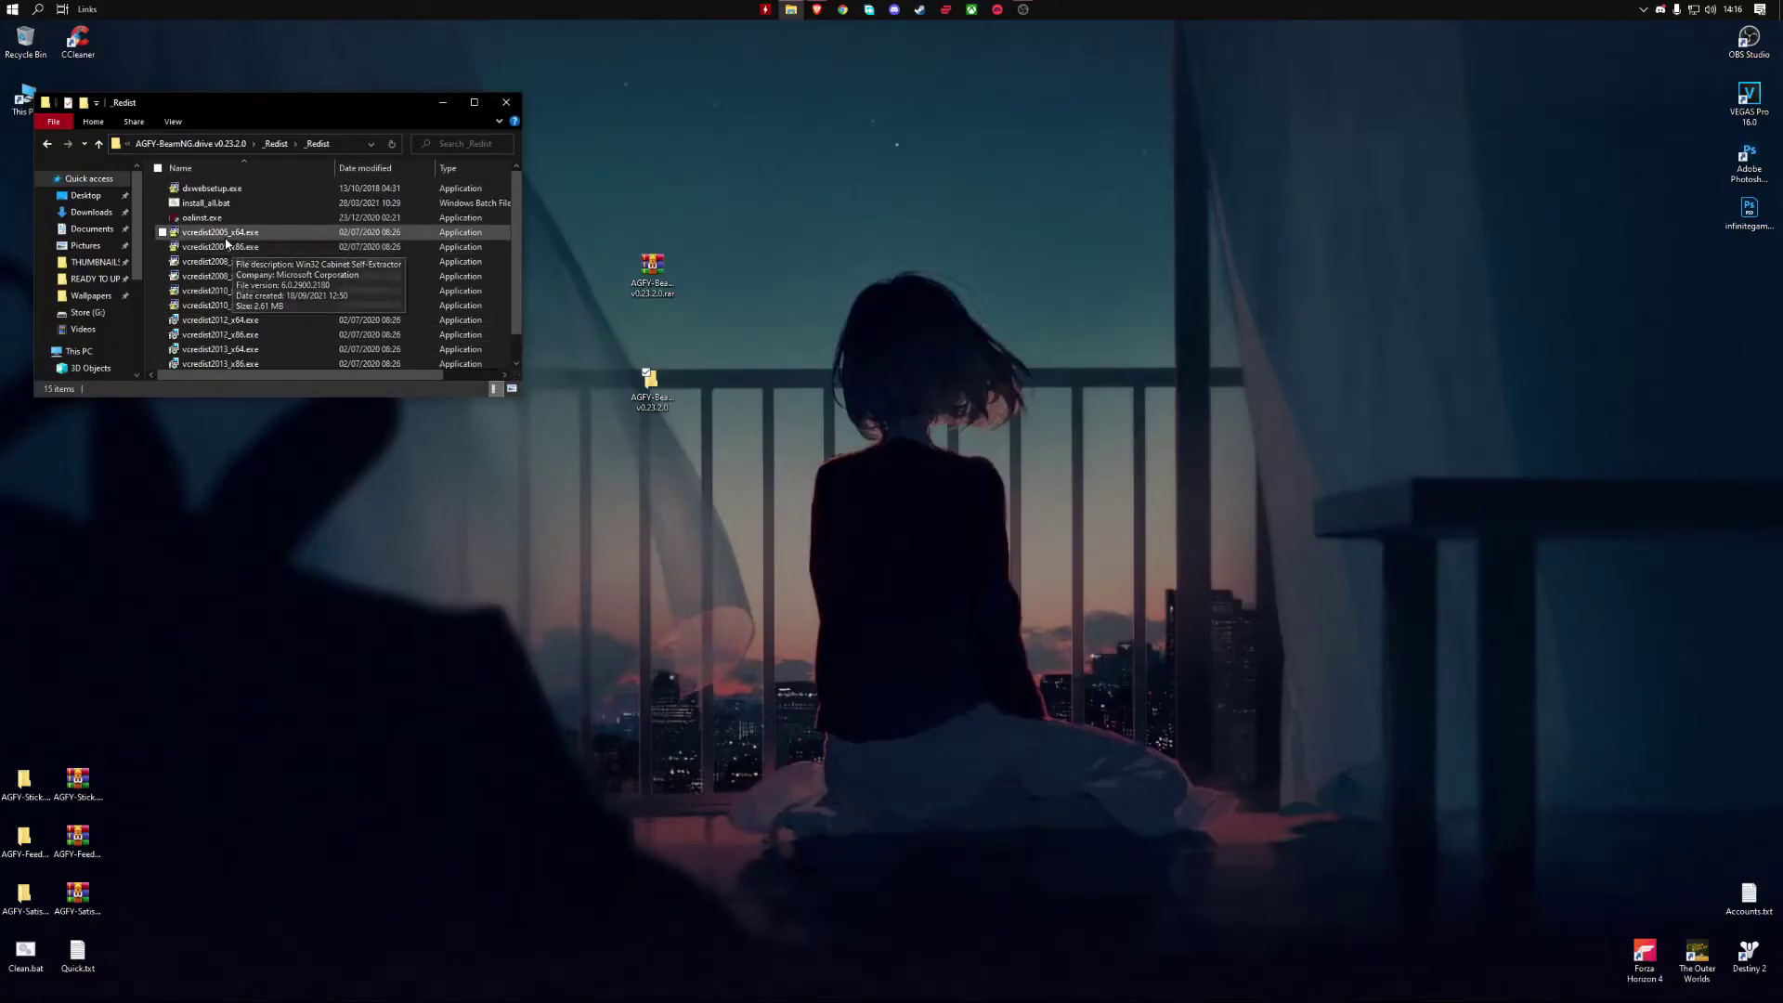
key(BackSpace)
key(BackSpace)
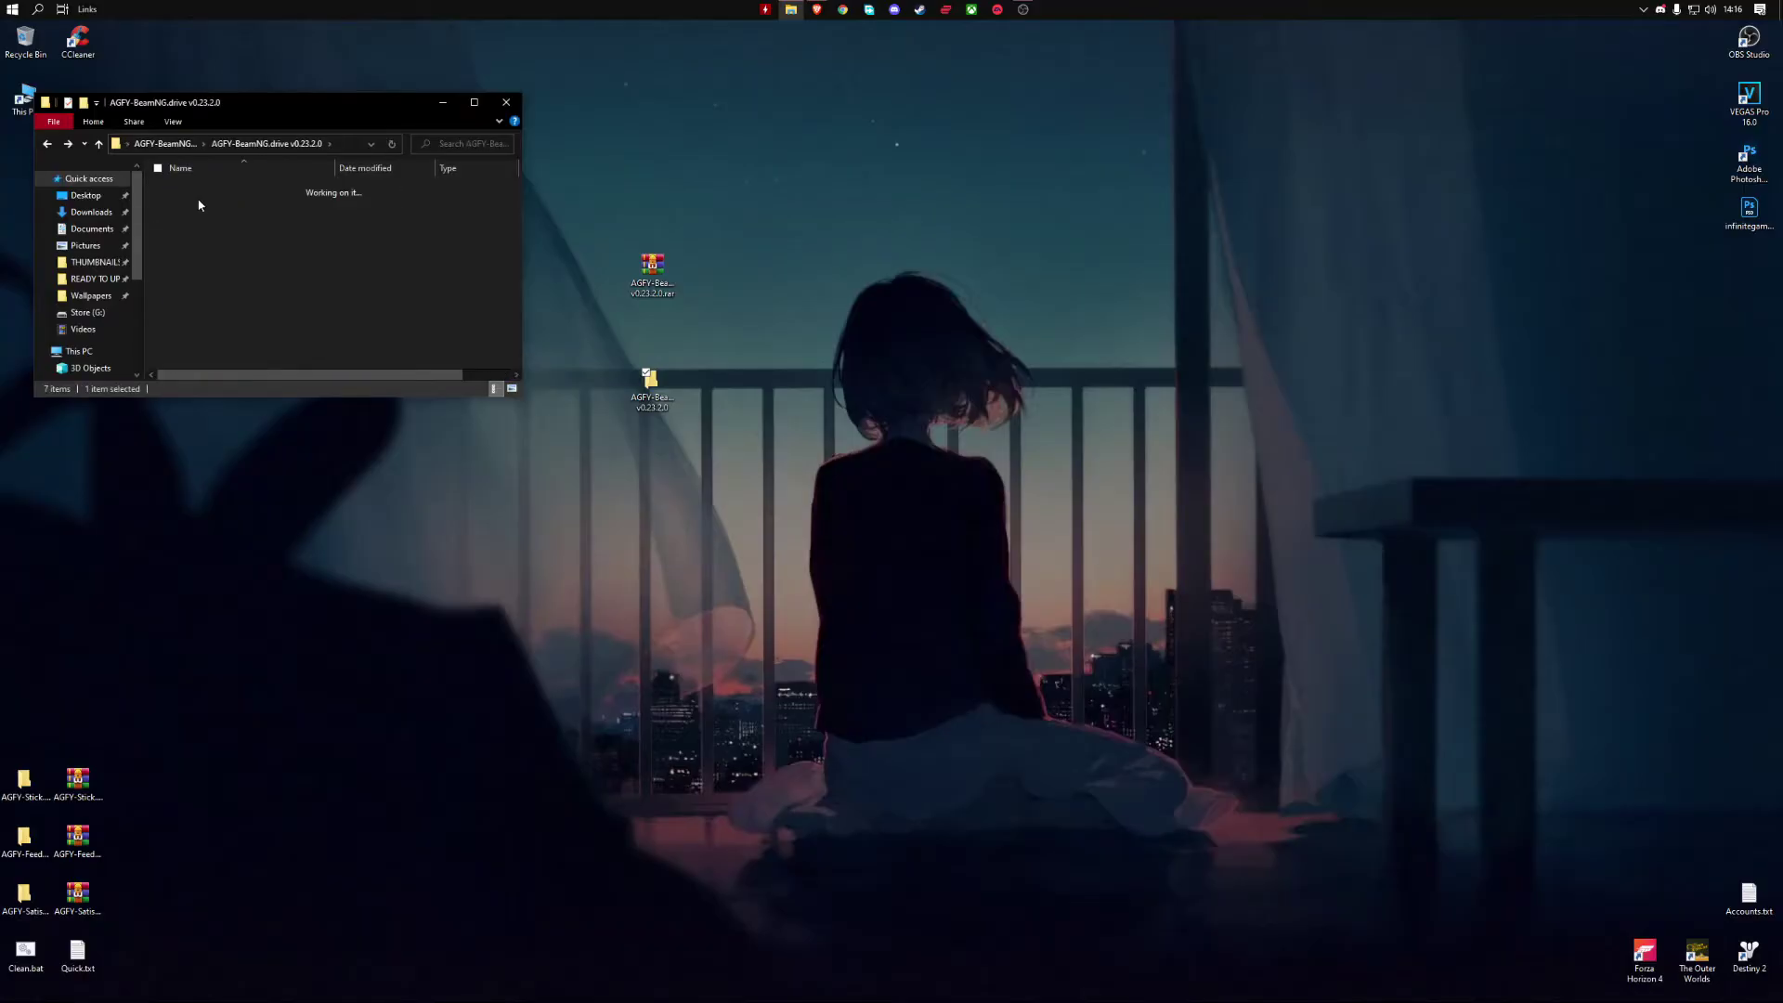
double_click(200, 204)
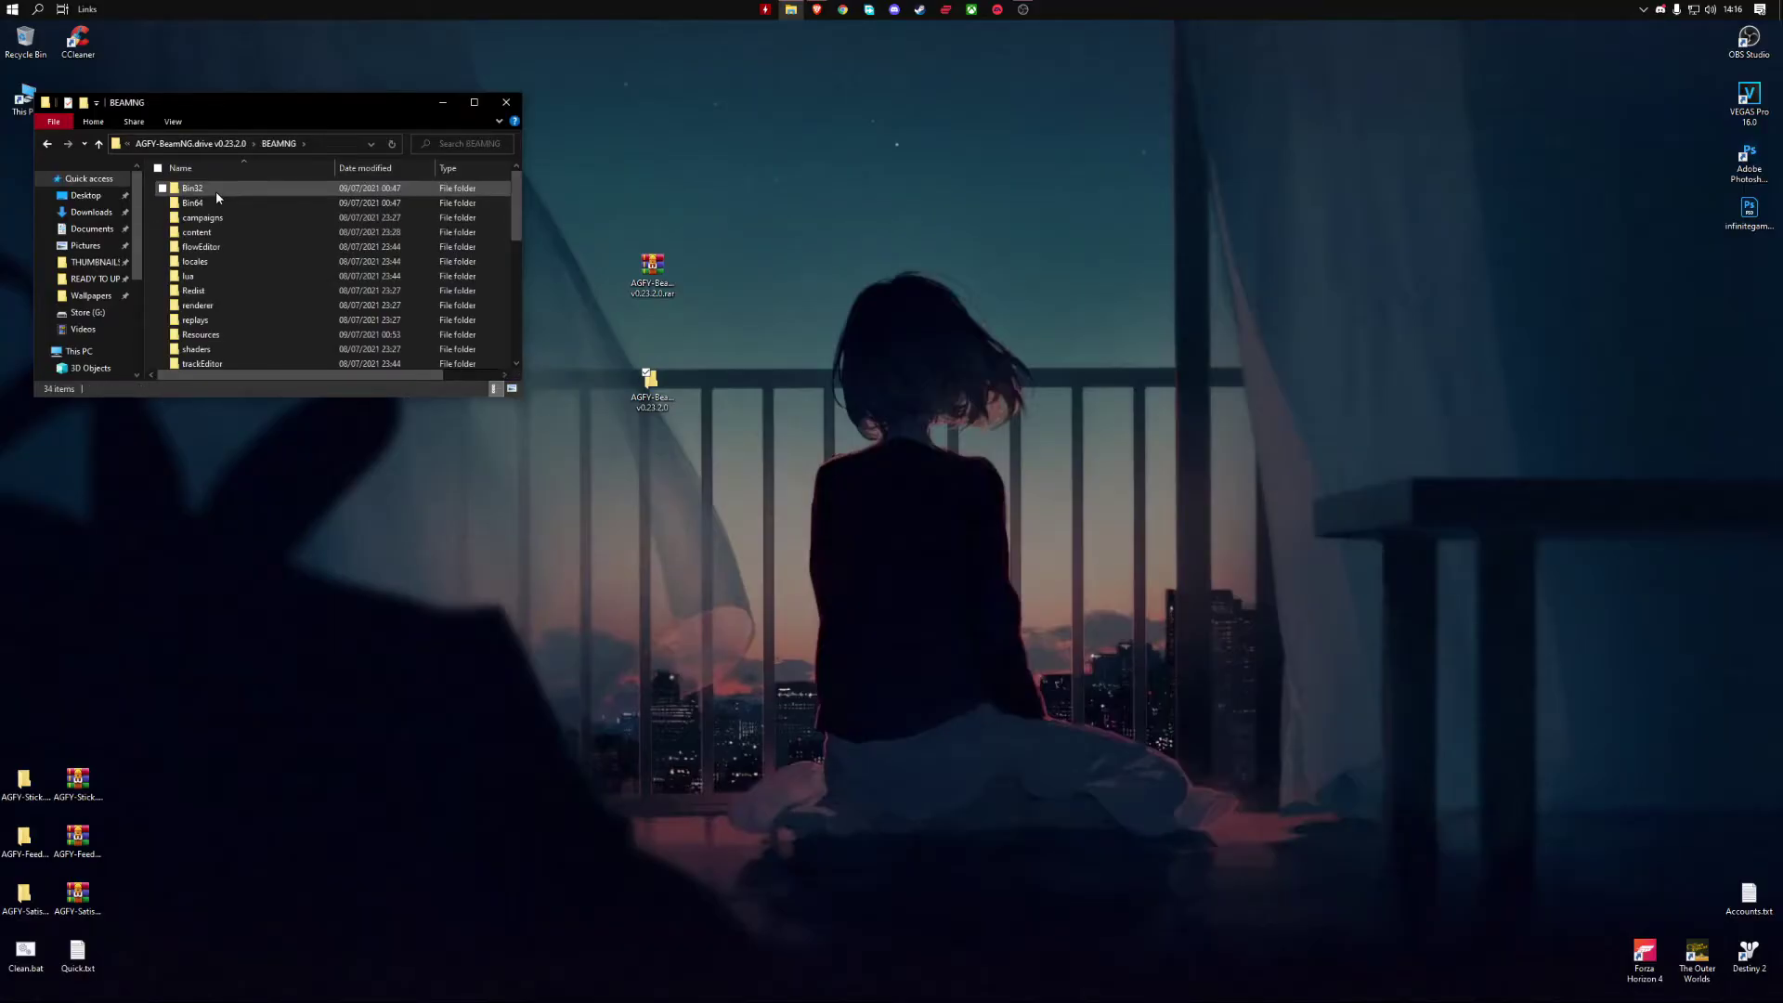
scroll(216, 191, down, 5)
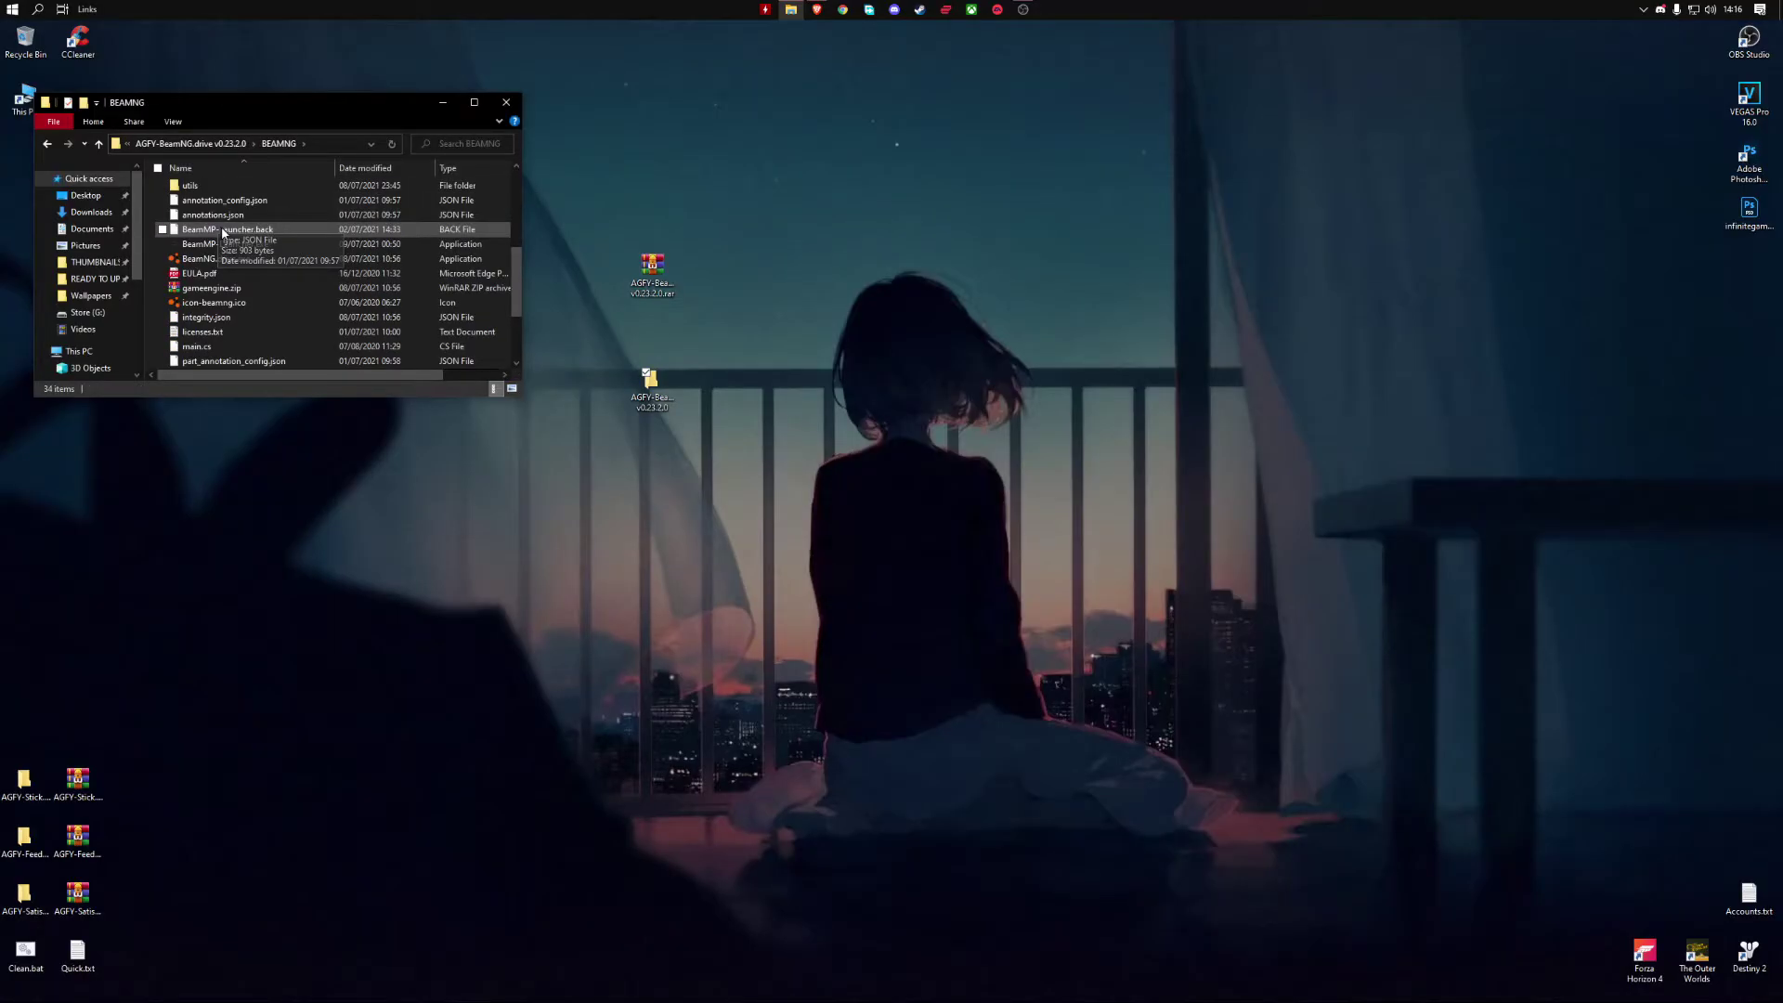
click(207, 260)
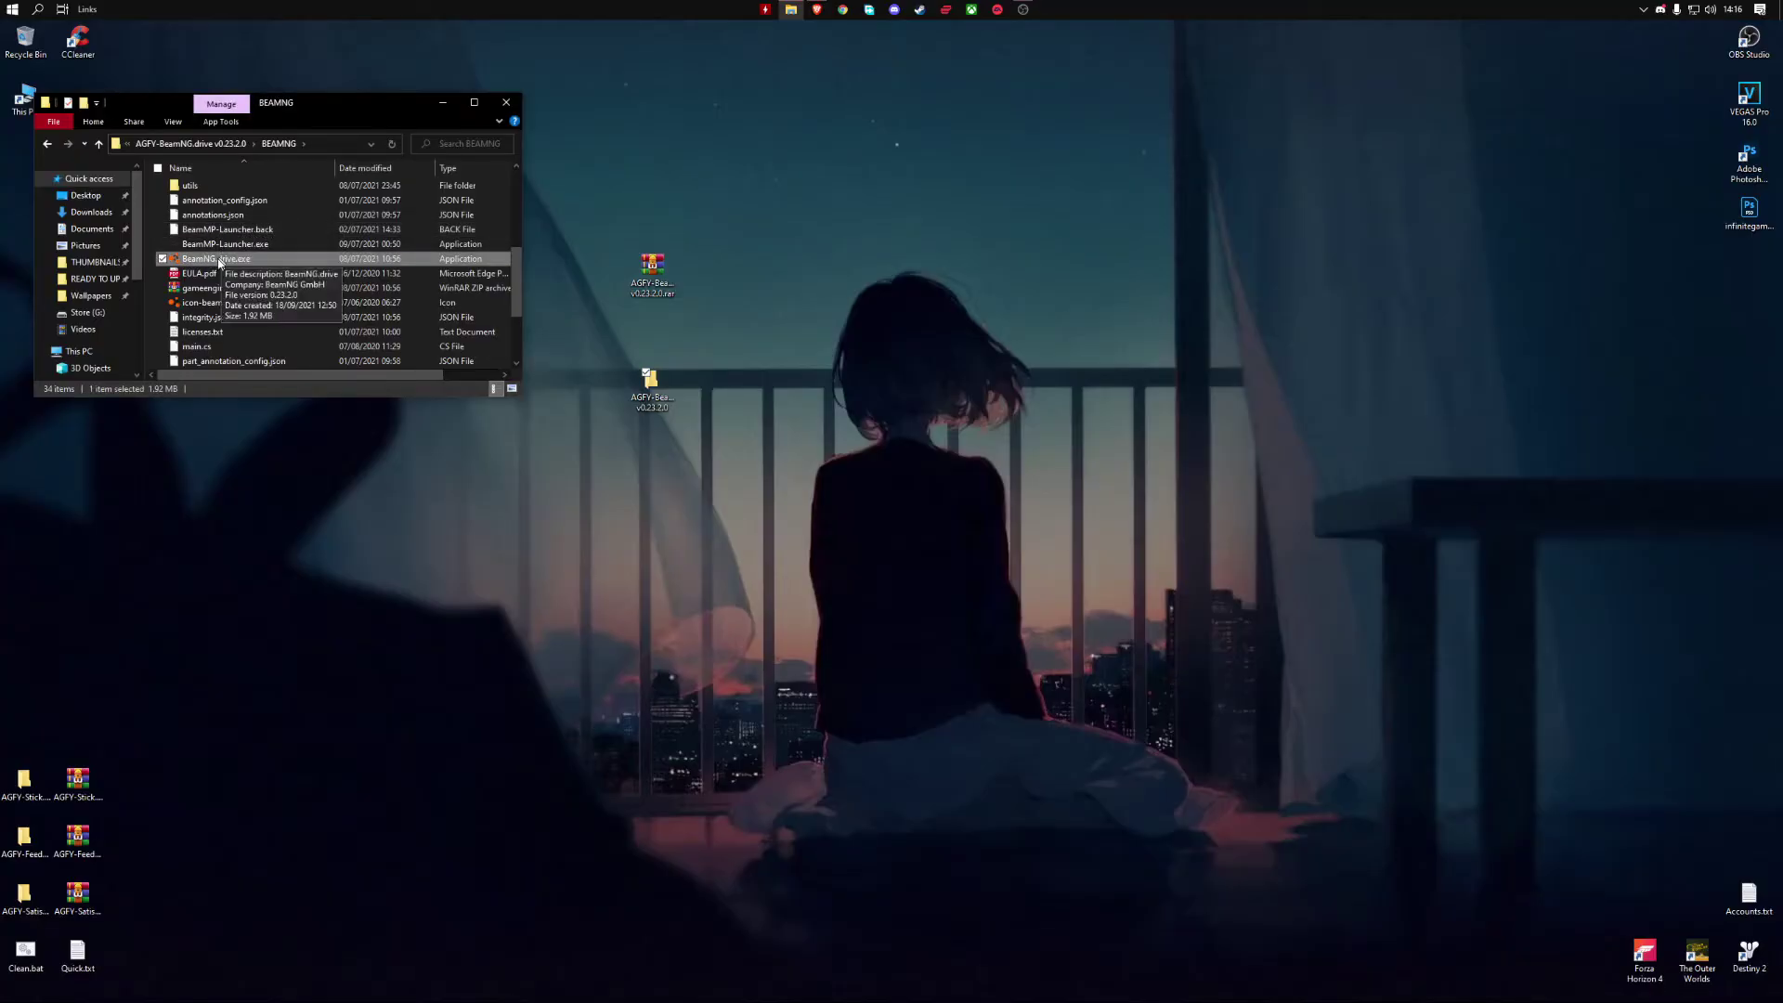
Bring up the context menu for BeamNG.drive.exe to run it as administrator
right_click(218, 262)
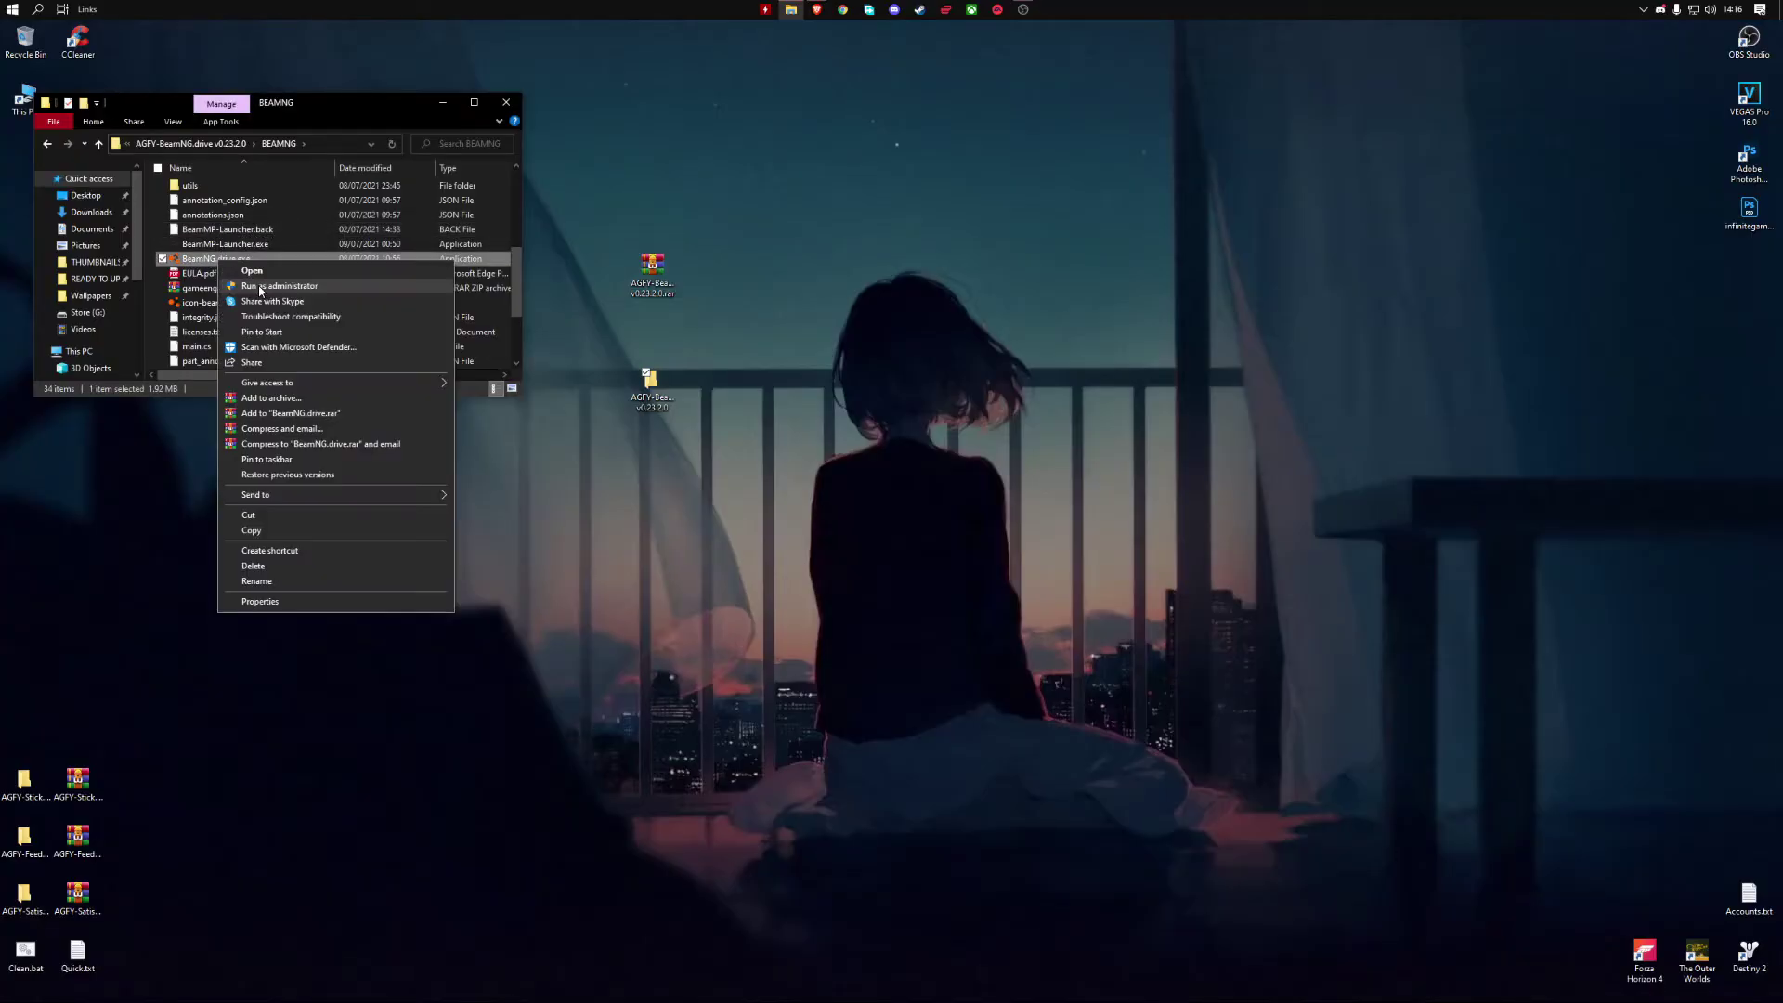